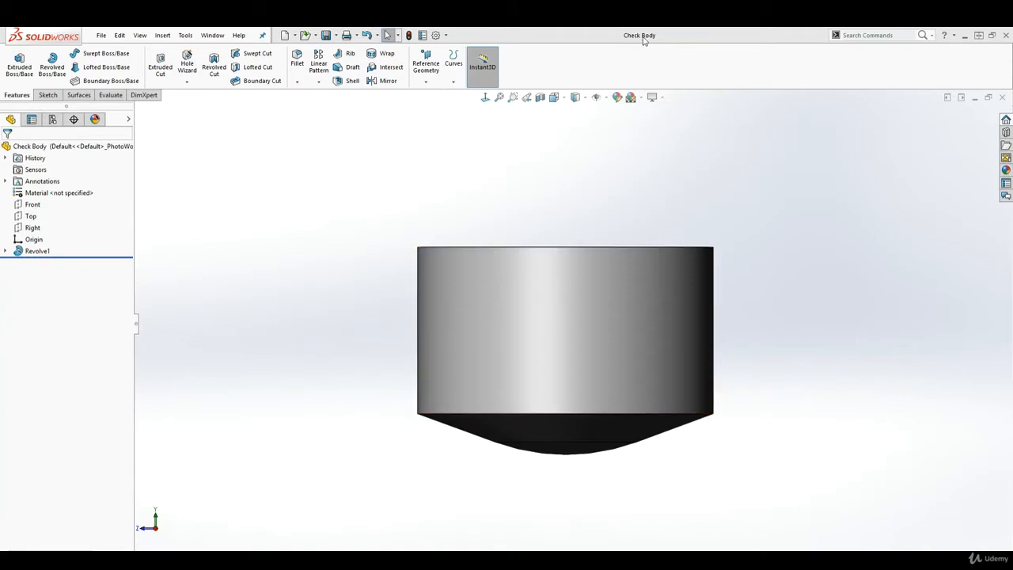
Open the Save As dialog from the File menu, then cancel without saving
{"action": "left_click", "coordinate": [103, 37]}
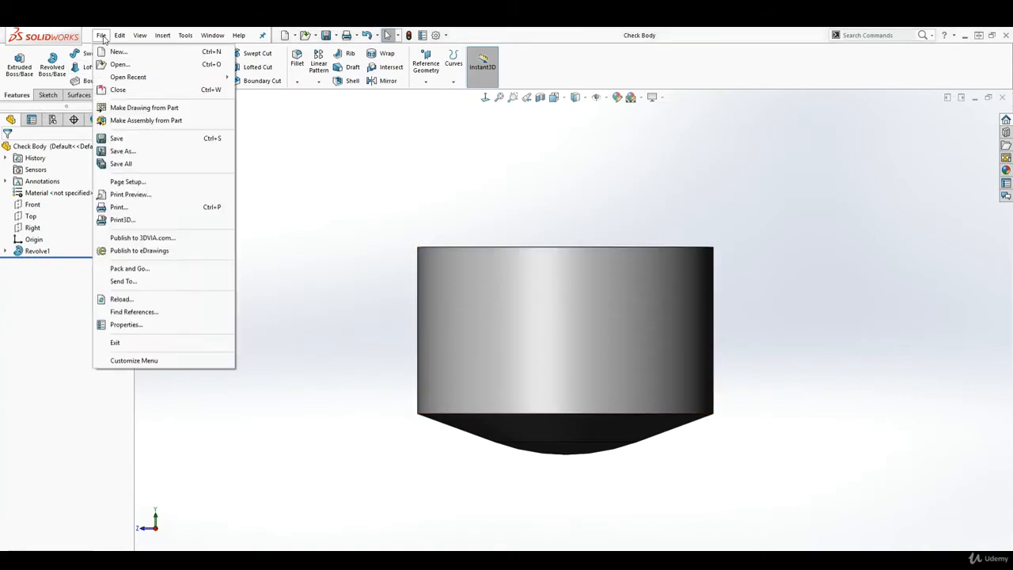
{"action": "left_click", "coordinate": [127, 151]}
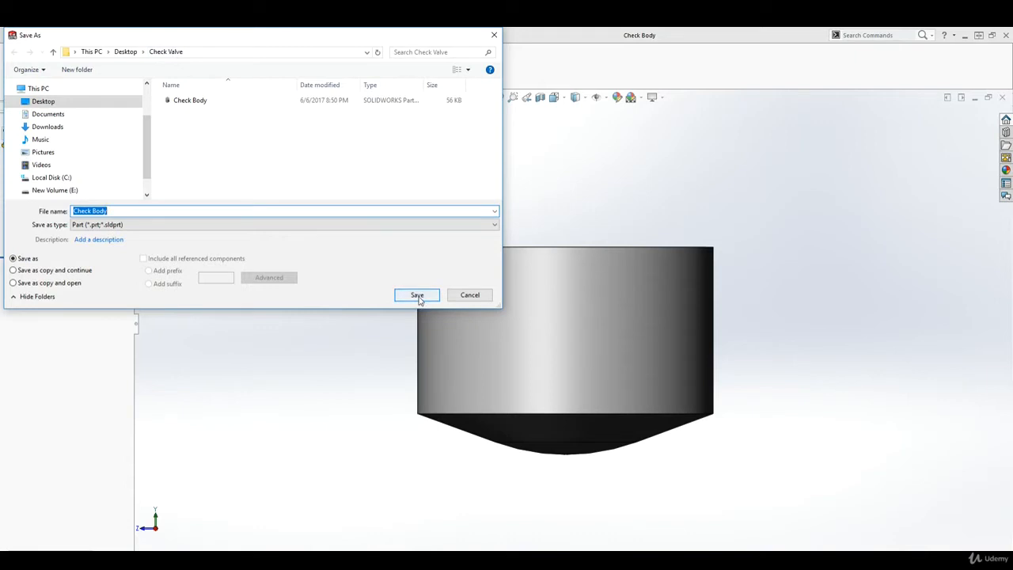
{"action": "left_click", "coordinate": [472, 295]}
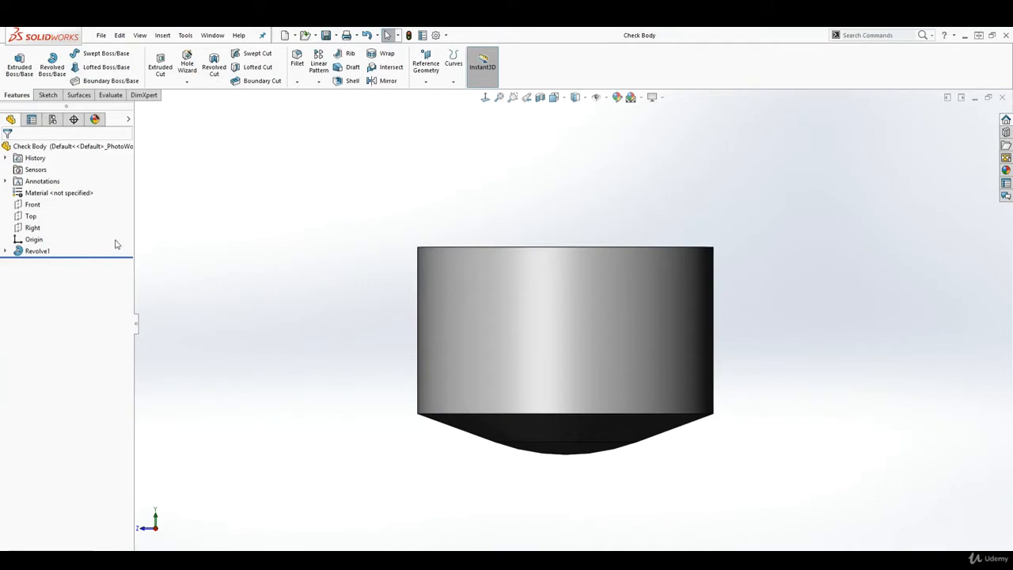
Select the Front plane and open Sketch2 on it
{"action": "left_click", "coordinate": [33, 228]}
{"action": "scroll", "coordinate": [516, 340], "scroll_direction": "up", "scroll_amount": 6}
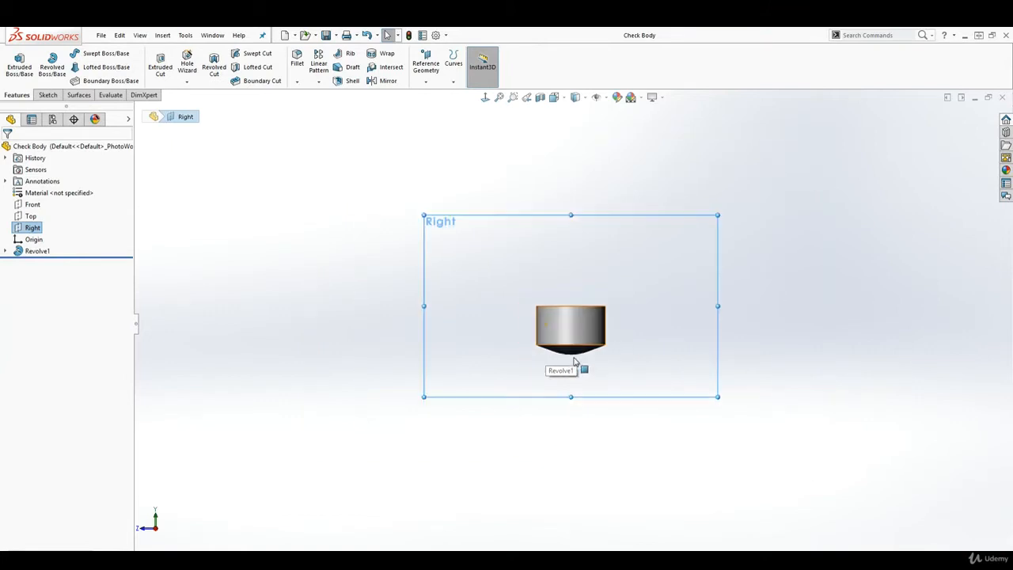
{"action": "middle_click_drag", "start_coordinate": [575, 361], "coordinate": [518, 387]}
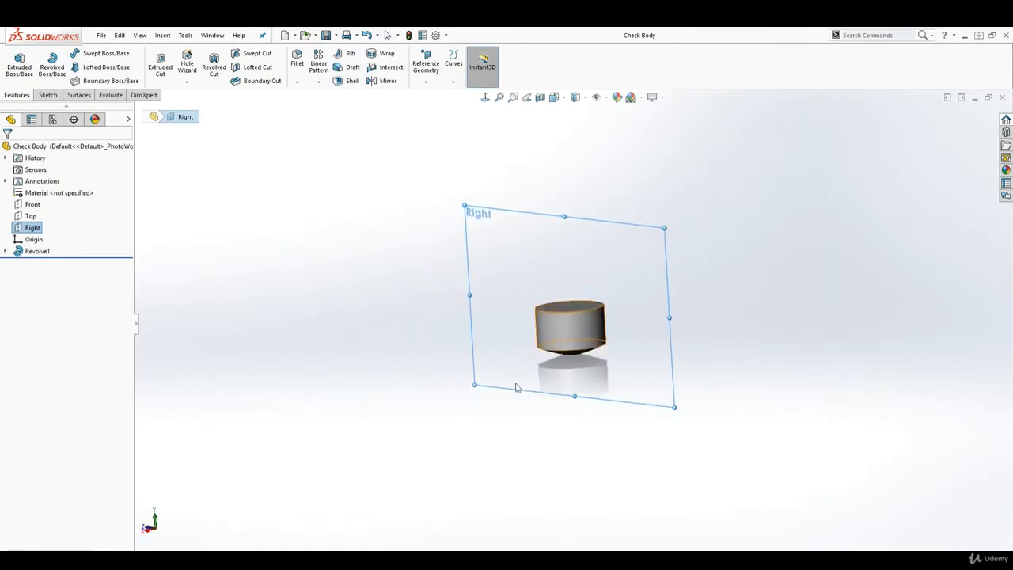
{"action": "left_click", "coordinate": [33, 204]}
{"action": "middle_click_drag", "start_coordinate": [357, 317], "coordinate": [428, 323]}
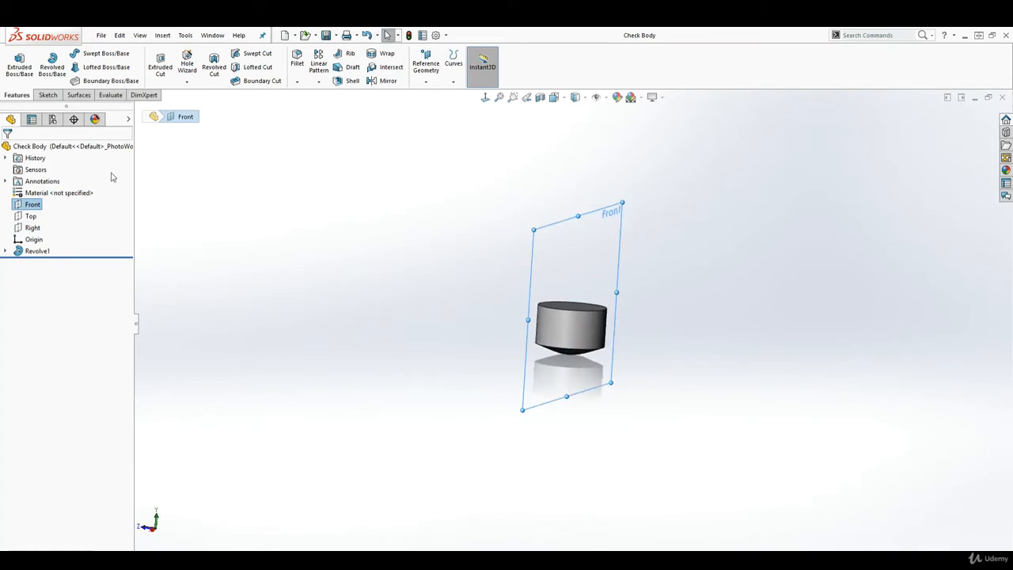
{"action": "left_click", "coordinate": [47, 95]}
{"action": "left_click", "coordinate": [15, 62]}
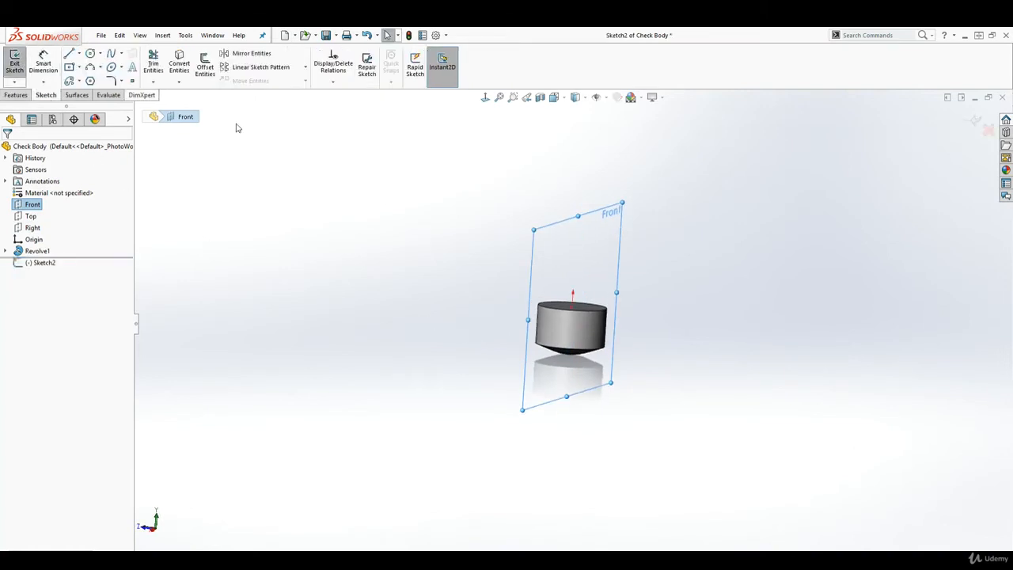
In a Normal To view, draw a circle centred on the origin
{"action": "left_click", "coordinate": [485, 97]}
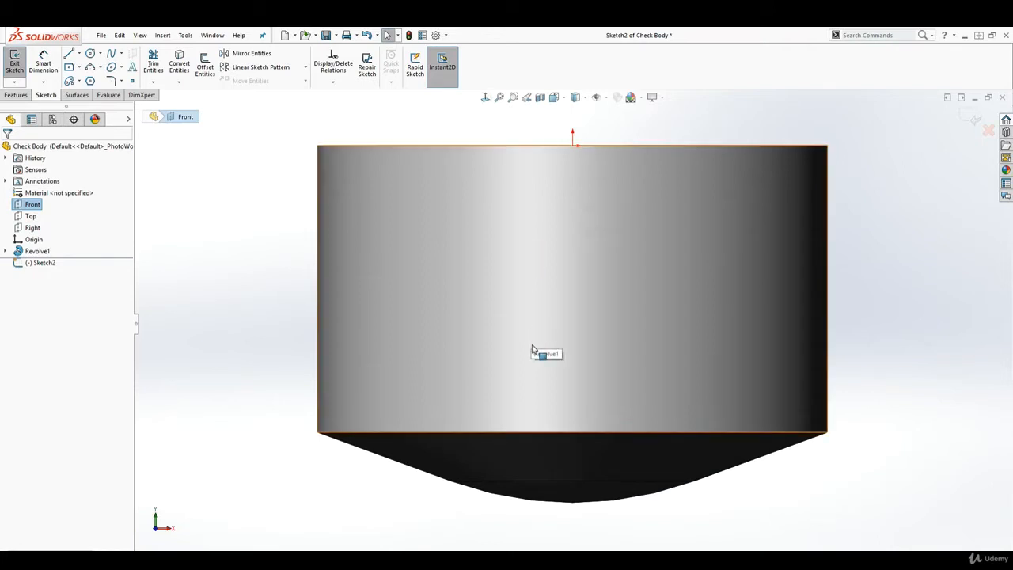
{"action": "left_click", "coordinate": [91, 53]}
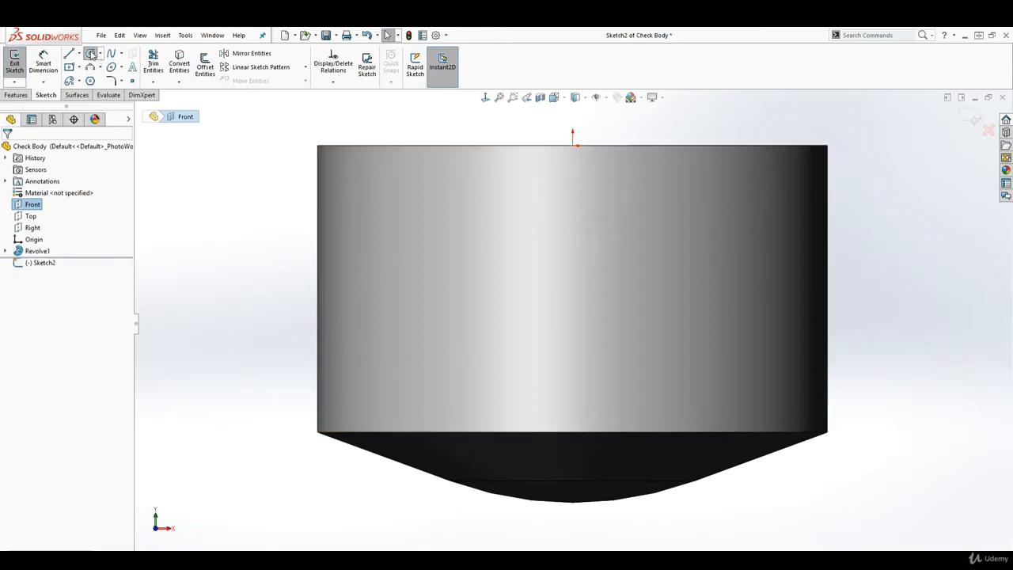
{"action": "left_click", "coordinate": [572, 145]}
{"action": "scroll", "coordinate": [633, 147], "scroll_direction": "up", "scroll_amount": 3}
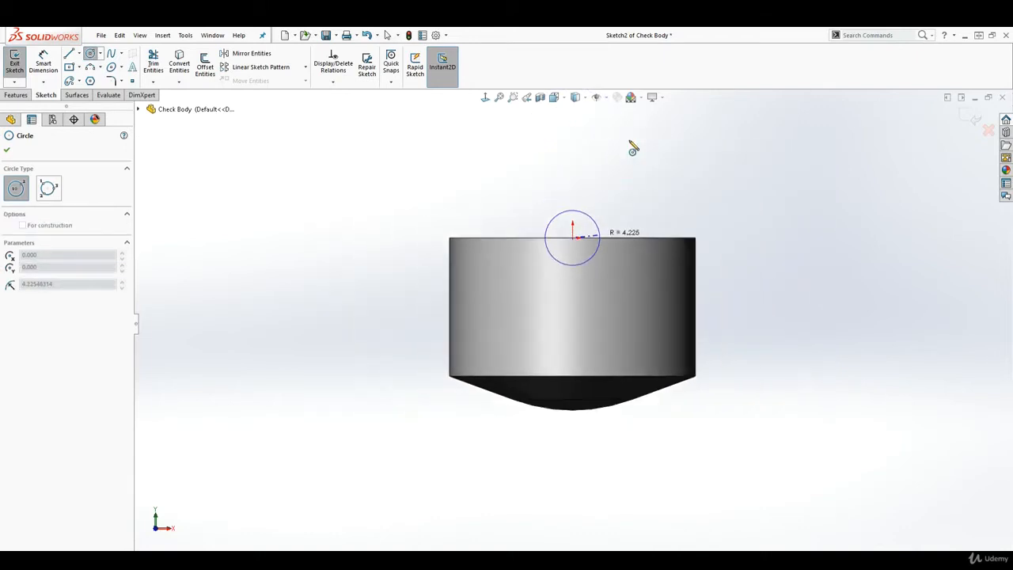
{"action": "left_click", "coordinate": [685, 159]}
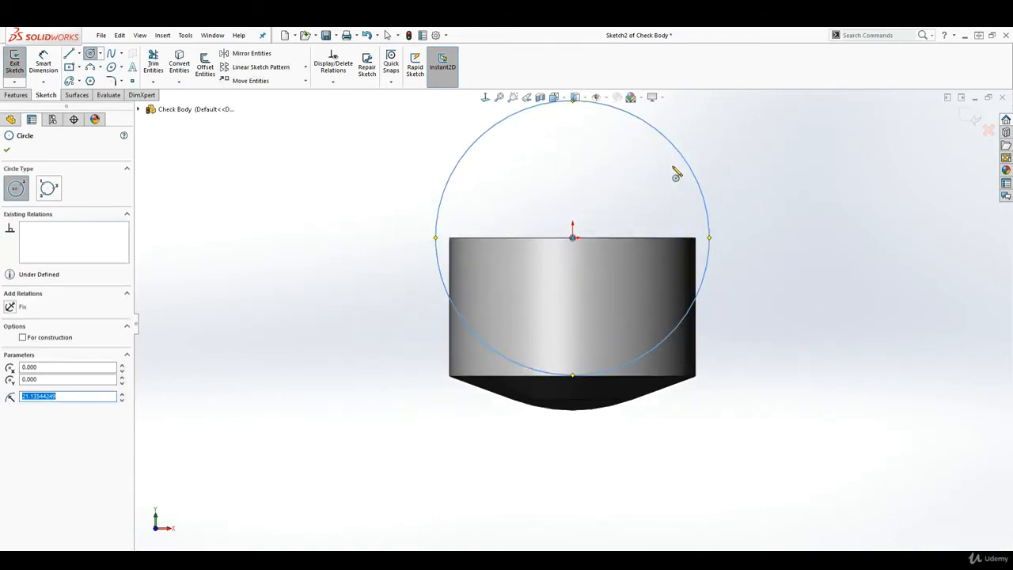
{"action": "key", "text": "Escape"}
Dimension the circle's diameter to 38 mm
{"action": "right_click_drag", "start_coordinate": [712, 384], "coordinate": [710, 294]}
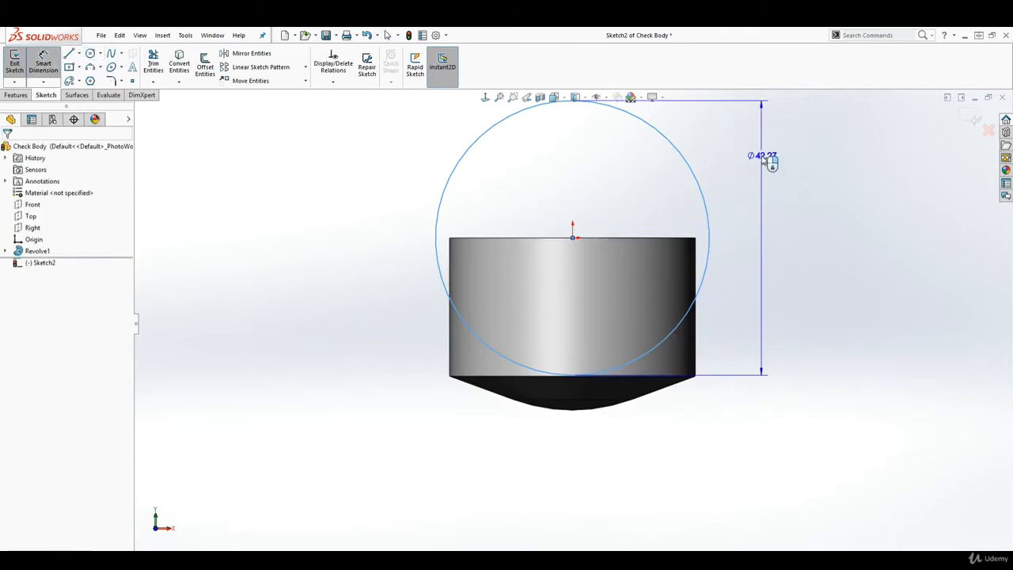
{"action": "left_click", "coordinate": [763, 158]}
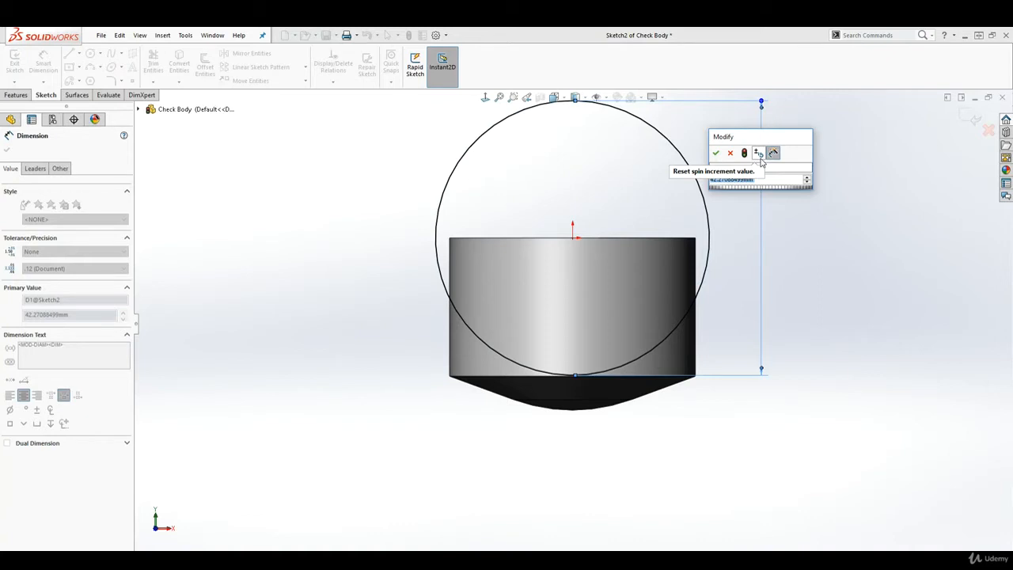
{"action": "type", "text": "38"}
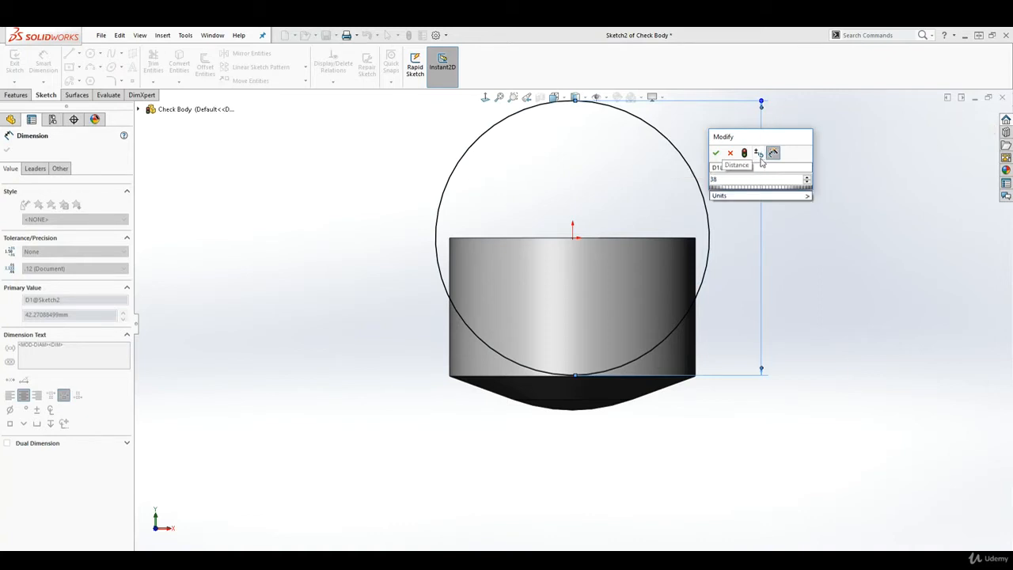
{"action": "key", "text": "Return"}
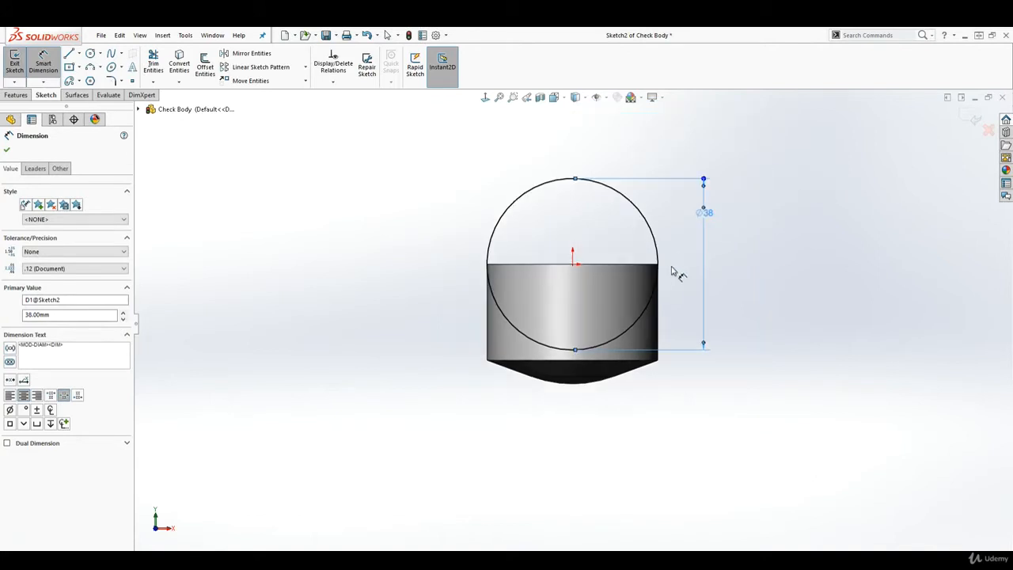
{"action": "middle_click_drag", "start_coordinate": [673, 271], "coordinate": [760, 308]}
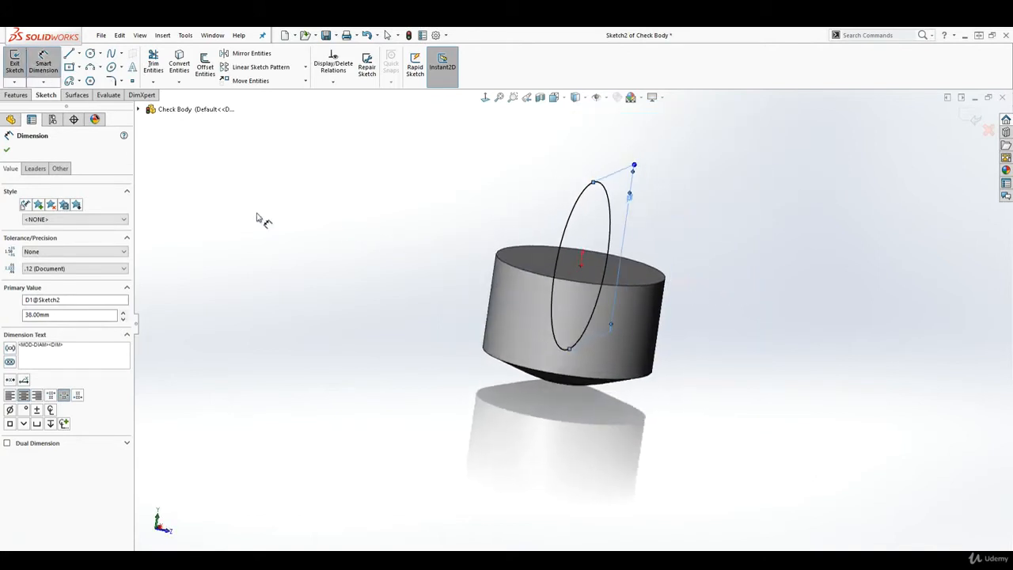
Extrude the circle as a boss, trying Through All and Up To Vertex before settling on Up To Surface
{"action": "left_click", "coordinate": [11, 95]}
{"action": "left_click", "coordinate": [20, 65]}
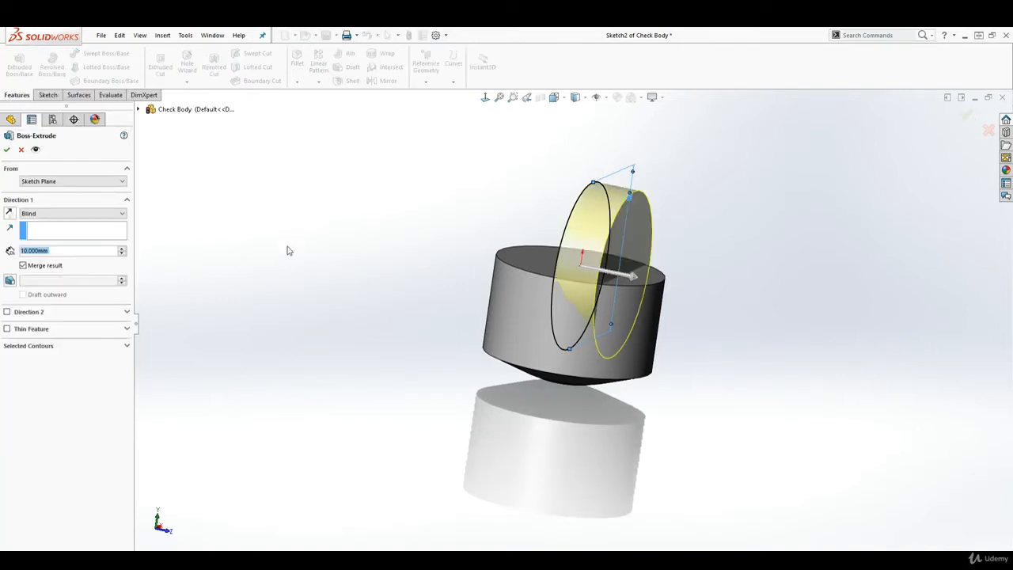
{"action": "left_click", "coordinate": [112, 215]}
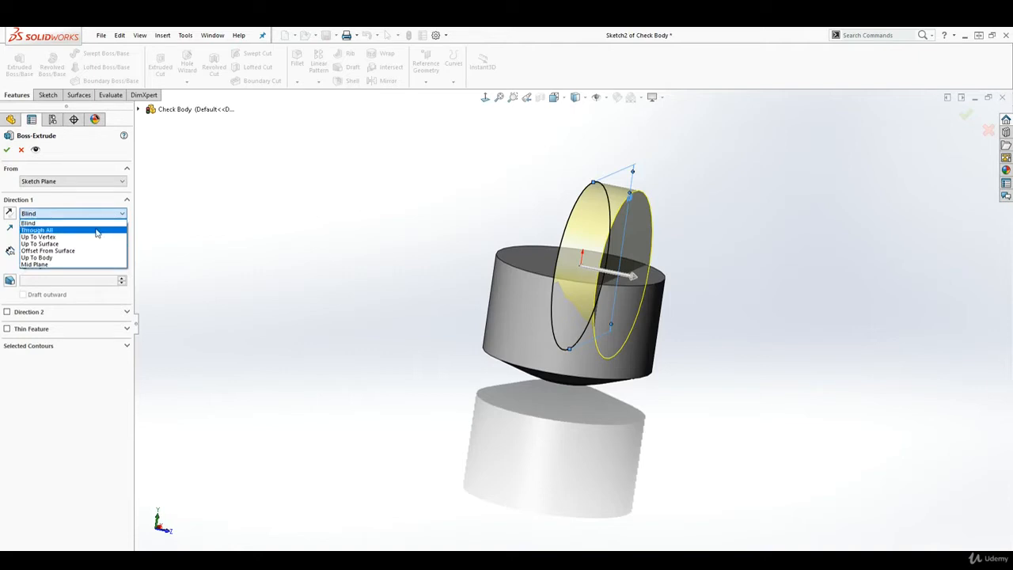
{"action": "left_click", "coordinate": [96, 231]}
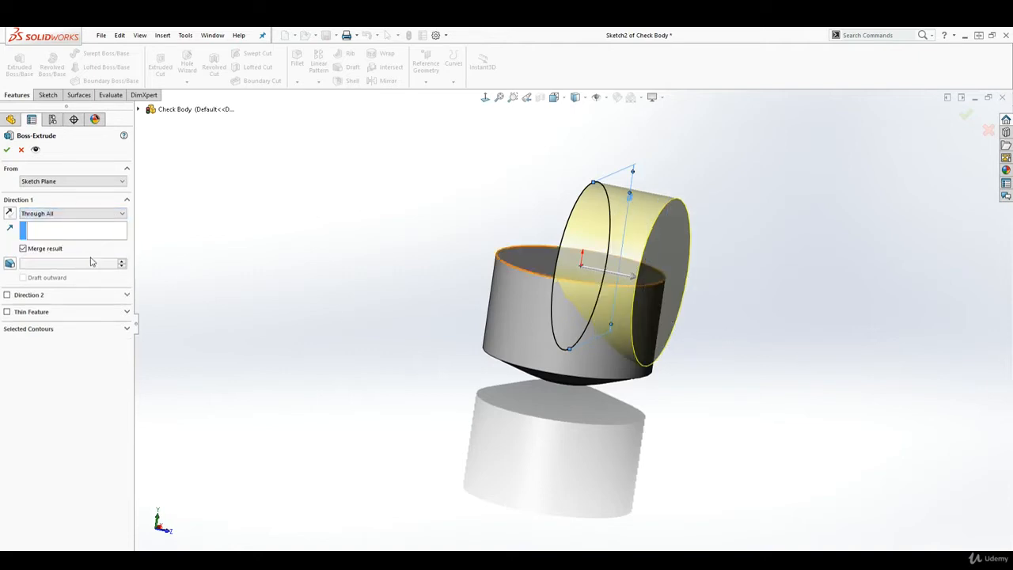
{"action": "left_click", "coordinate": [92, 213]}
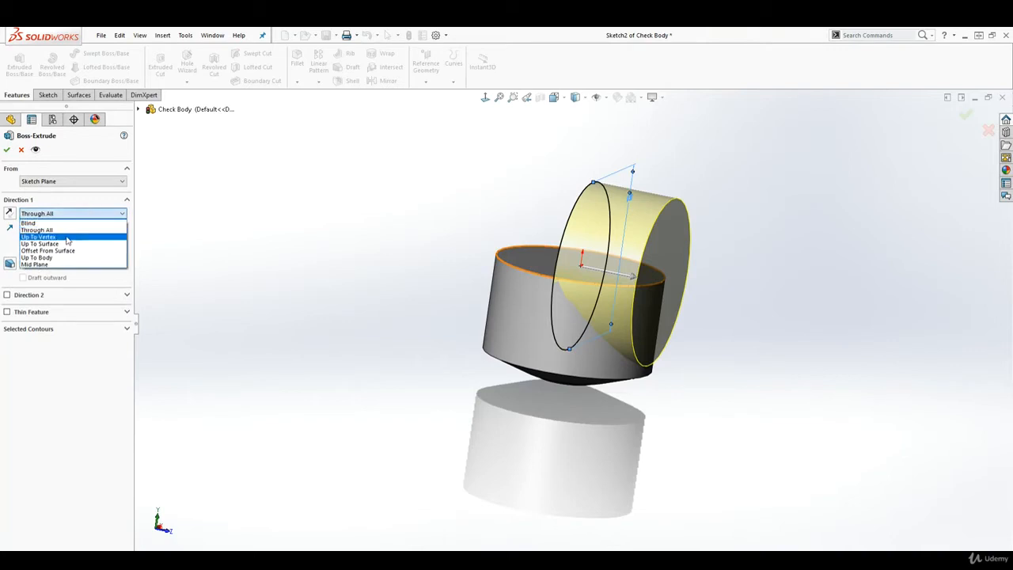
{"action": "left_click", "coordinate": [67, 237]}
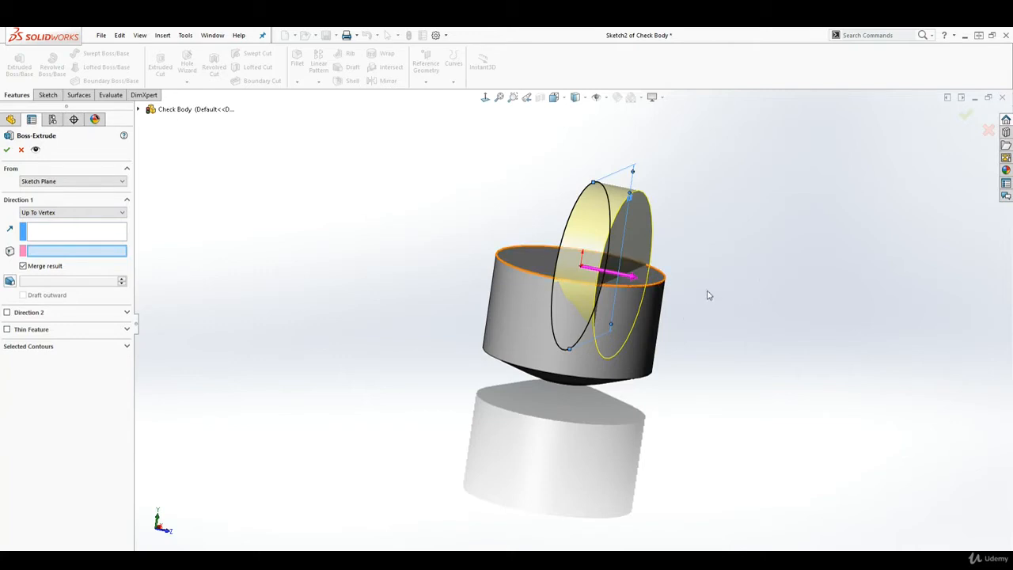
{"action": "left_click", "coordinate": [106, 214]}
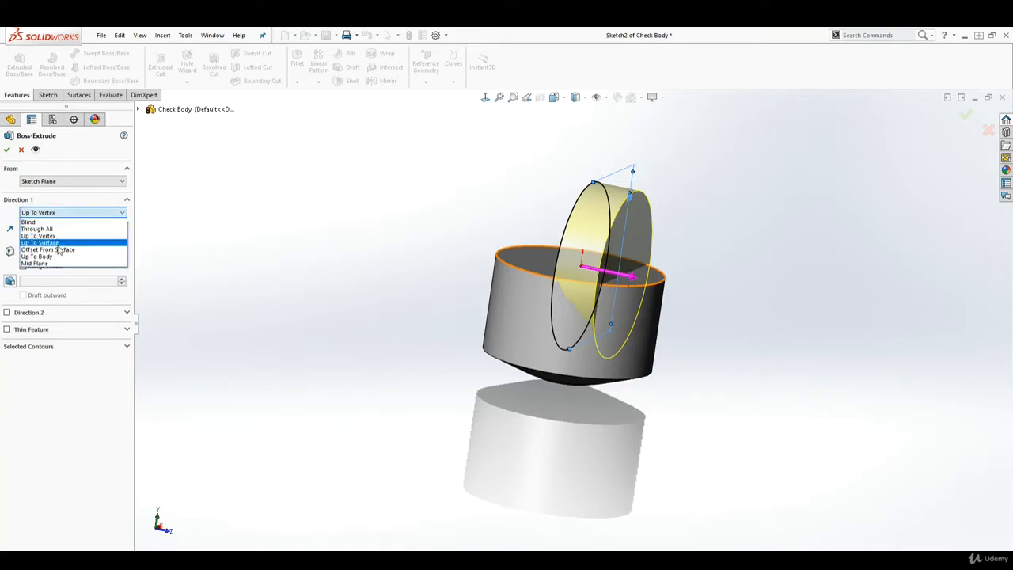
{"action": "left_click", "coordinate": [645, 322]}
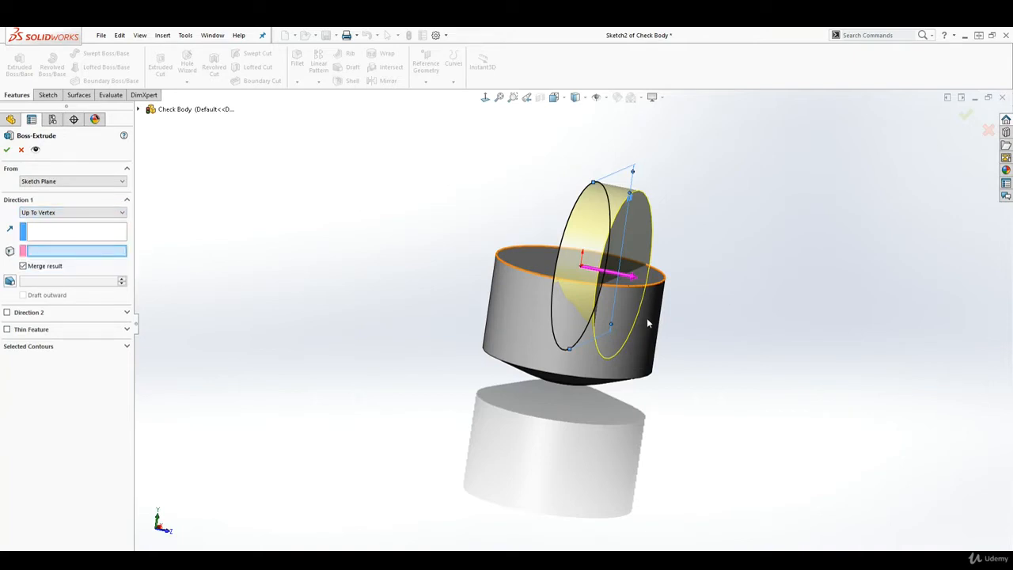
{"action": "left_click", "coordinate": [84, 213]}
{"action": "left_click", "coordinate": [48, 246]}
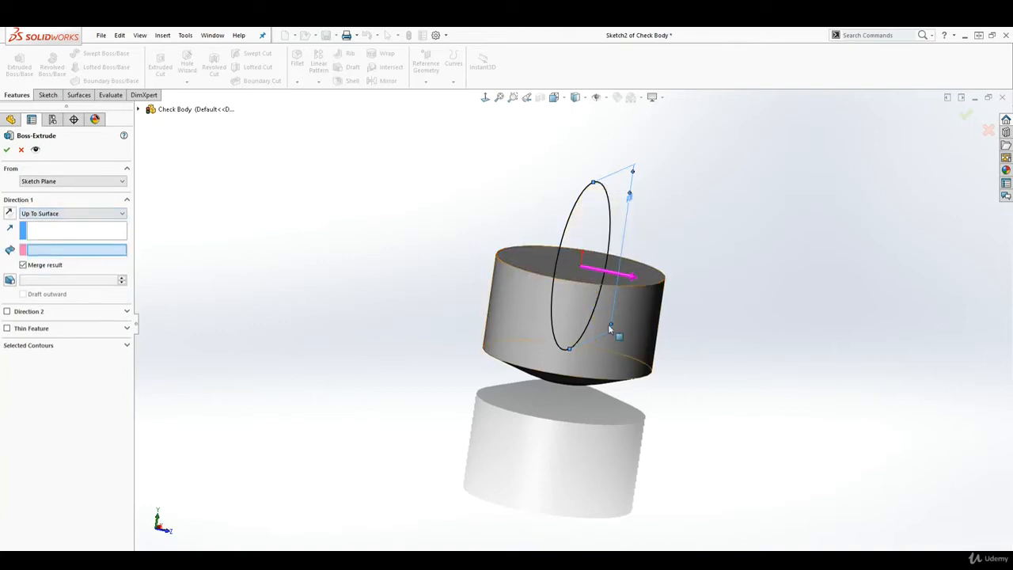
Pick the cylinder face as the end surface, then try Offset From Surface at 30 and 10 mm
{"action": "left_click", "coordinate": [632, 319]}
{"action": "middle_click_drag", "start_coordinate": [638, 319], "coordinate": [507, 317]}
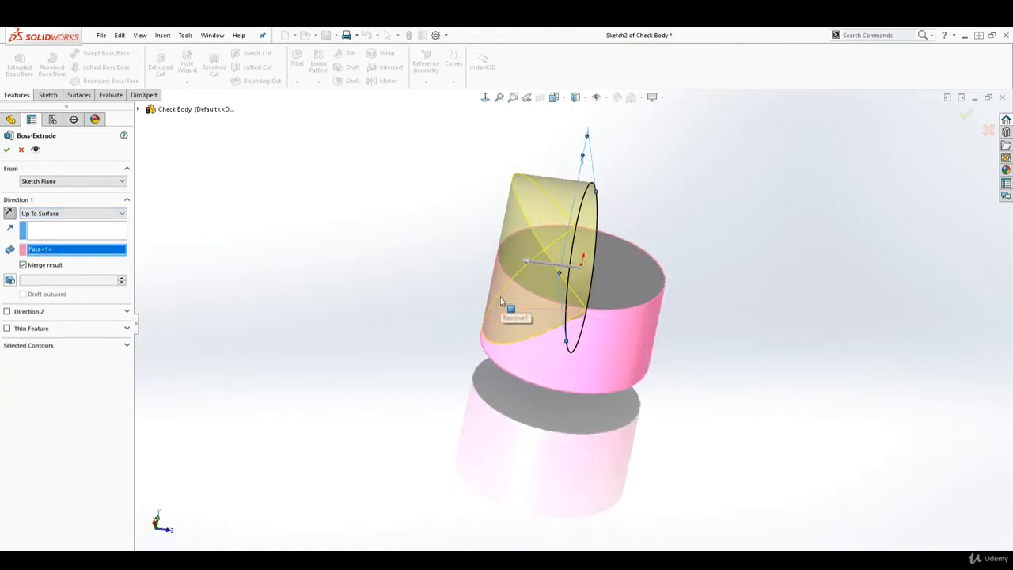
{"action": "left_click", "coordinate": [107, 214]}
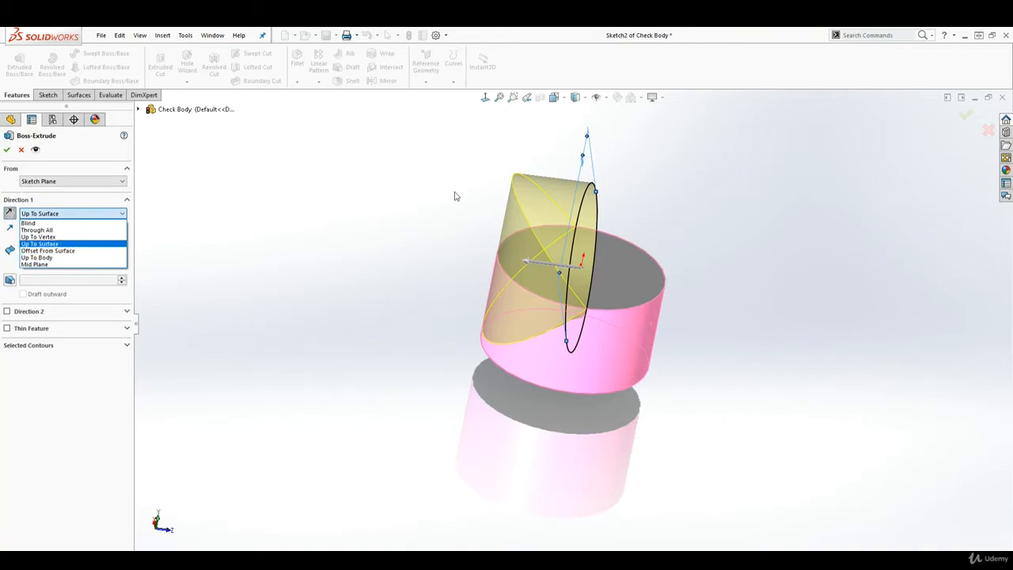
{"action": "left_click", "coordinate": [68, 250]}
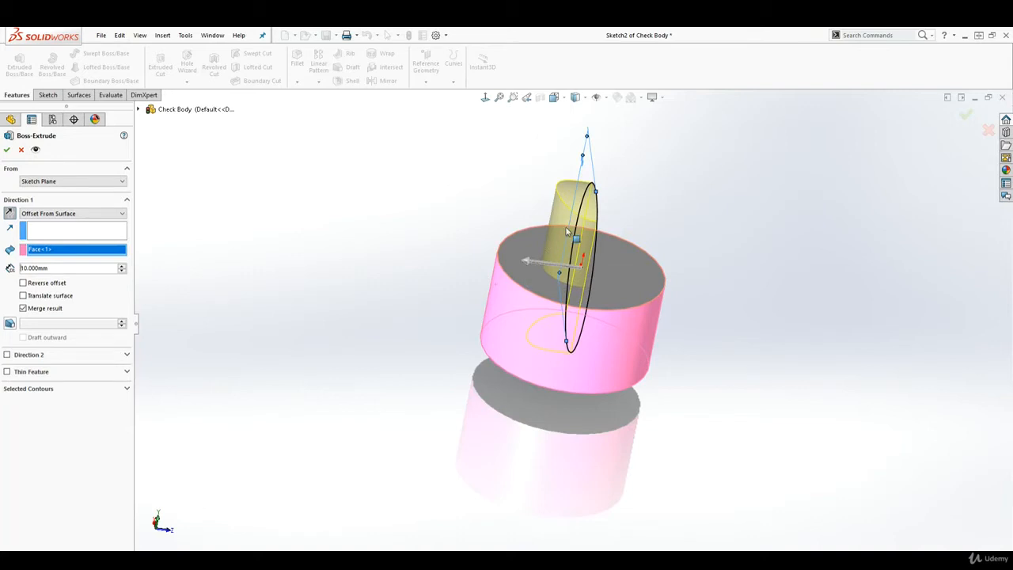
{"action": "left_click", "coordinate": [123, 266]}
{"action": "left_click", "coordinate": [123, 268]}
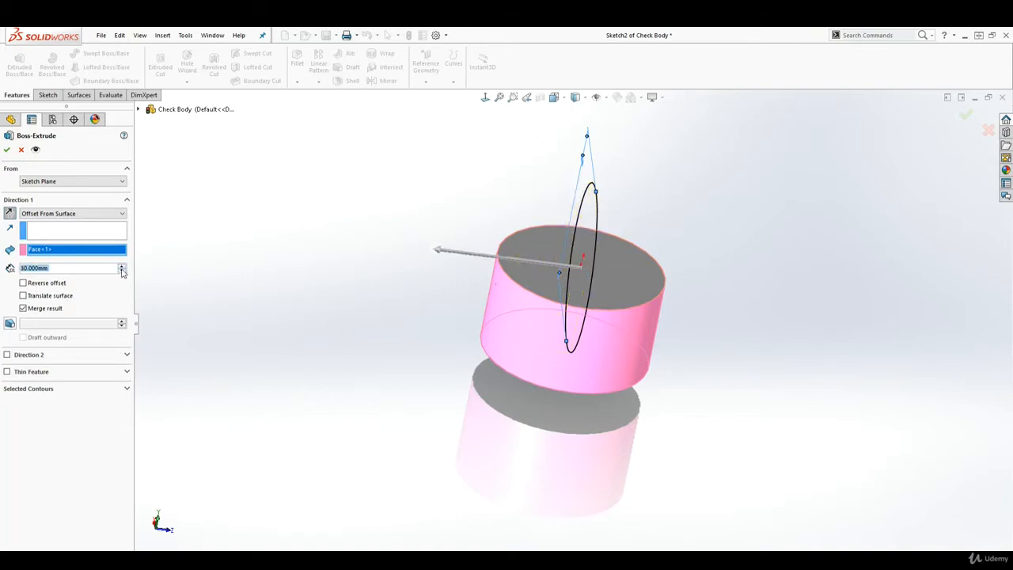
{"action": "left_click", "coordinate": [122, 271]}
{"action": "left_click", "coordinate": [122, 271]}
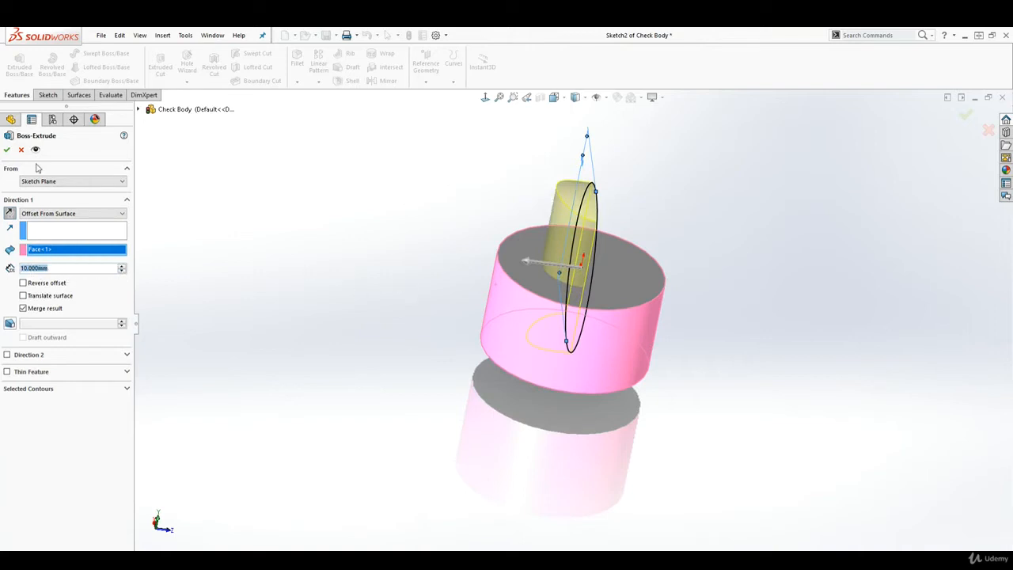
Switch the end condition to Up To Body, selecting then removing Revolve1 as the target
{"action": "left_click", "coordinate": [95, 214]}
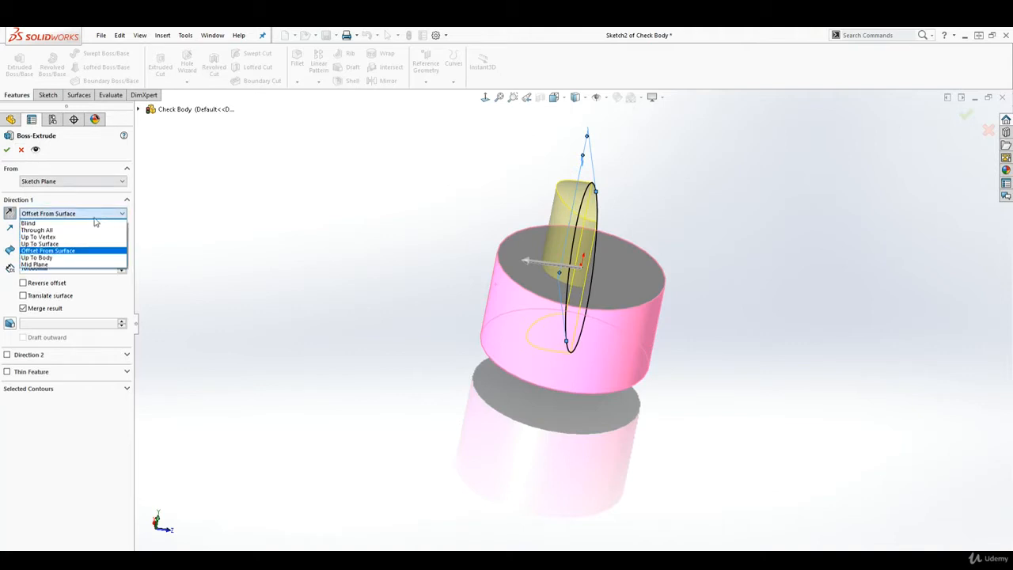
{"action": "left_click", "coordinate": [57, 259]}
{"action": "left_click", "coordinate": [506, 298]}
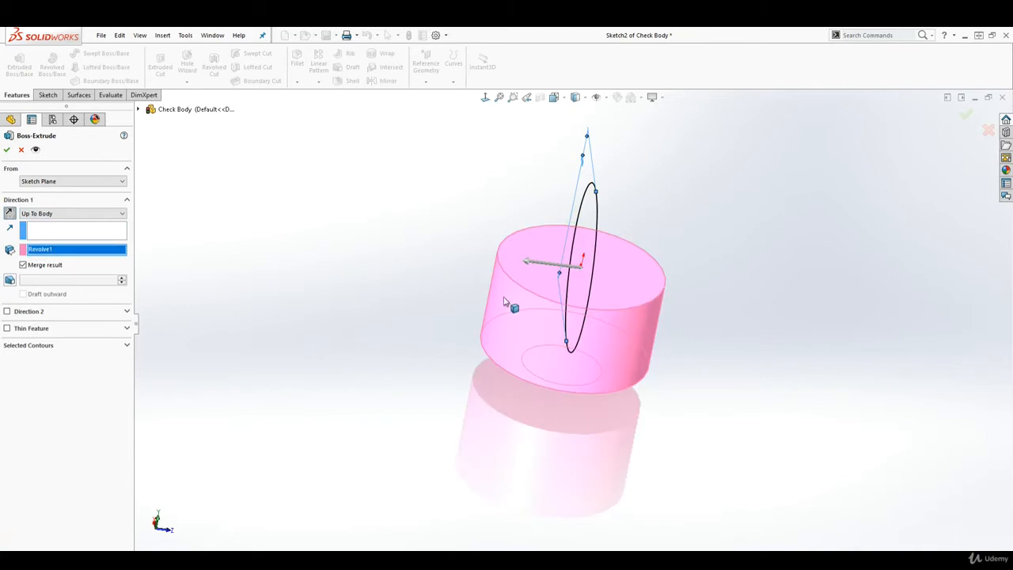
{"action": "left_click", "coordinate": [506, 298]}
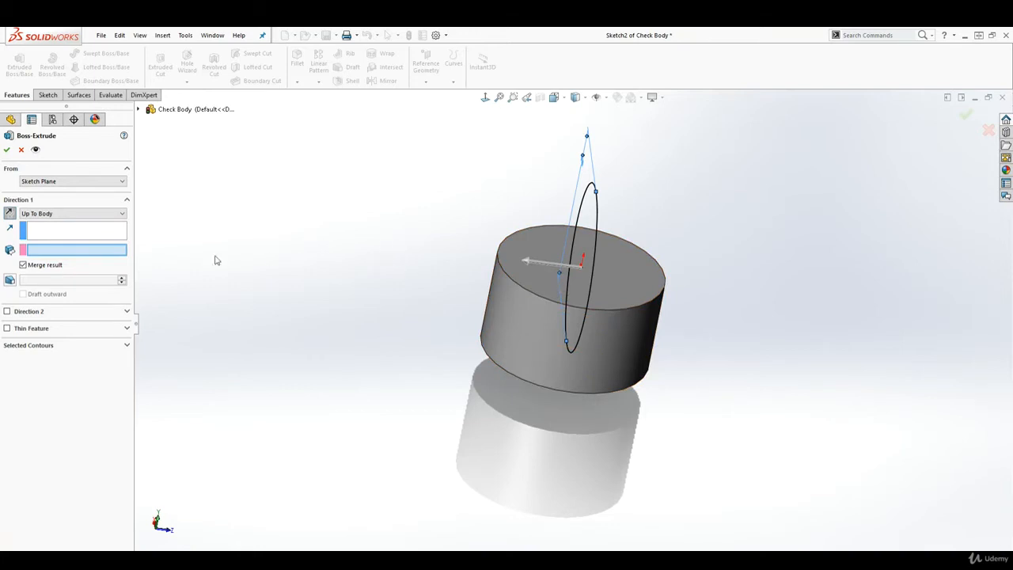
{"action": "left_click", "coordinate": [103, 214]}
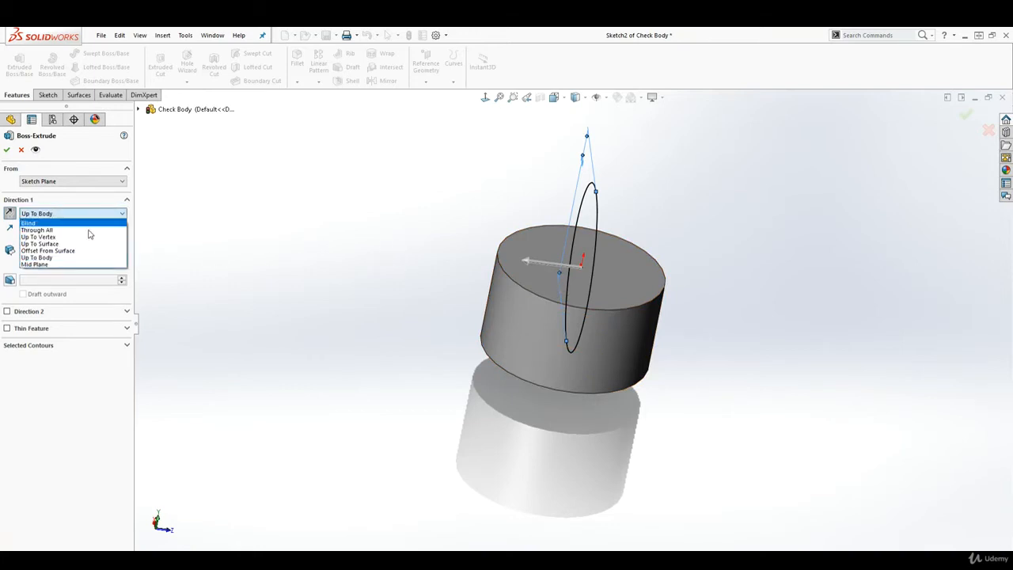
Set the extrusion to Mid Plane with a 90 mm depth
{"action": "left_click", "coordinate": [48, 266]}
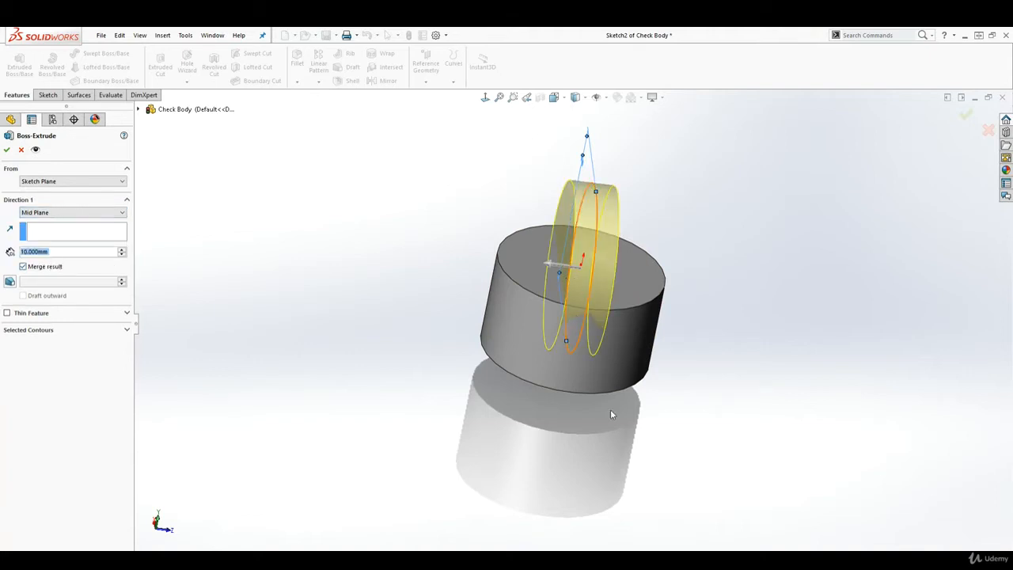
{"action": "middle_click_drag", "start_coordinate": [610, 413], "coordinate": [389, 443]}
{"action": "scroll", "coordinate": [656, 197], "scroll_direction": "down", "scroll_amount": 2}
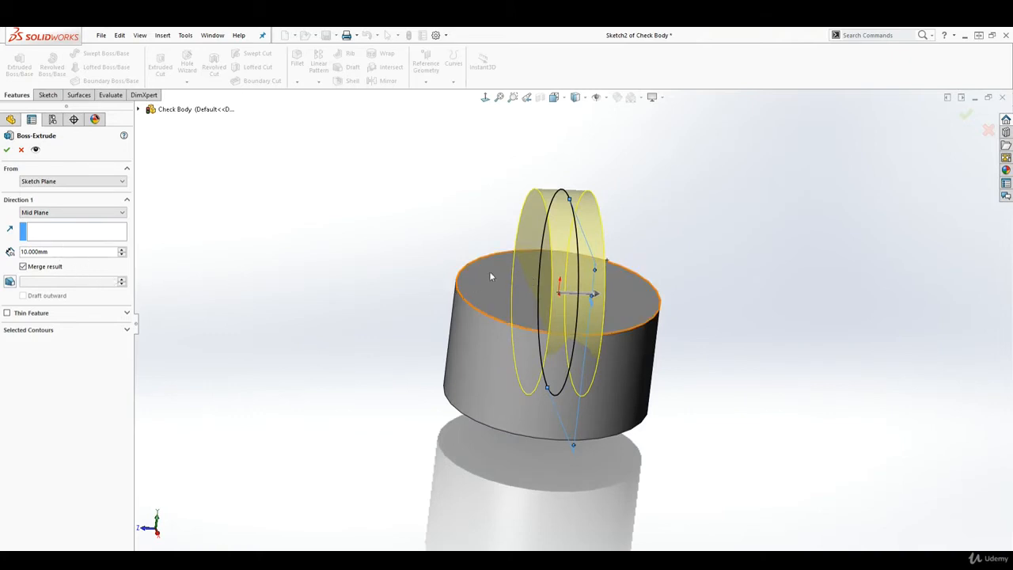
{"action": "double_click", "coordinate": [57, 251]}
{"action": "type", "text": "90"}
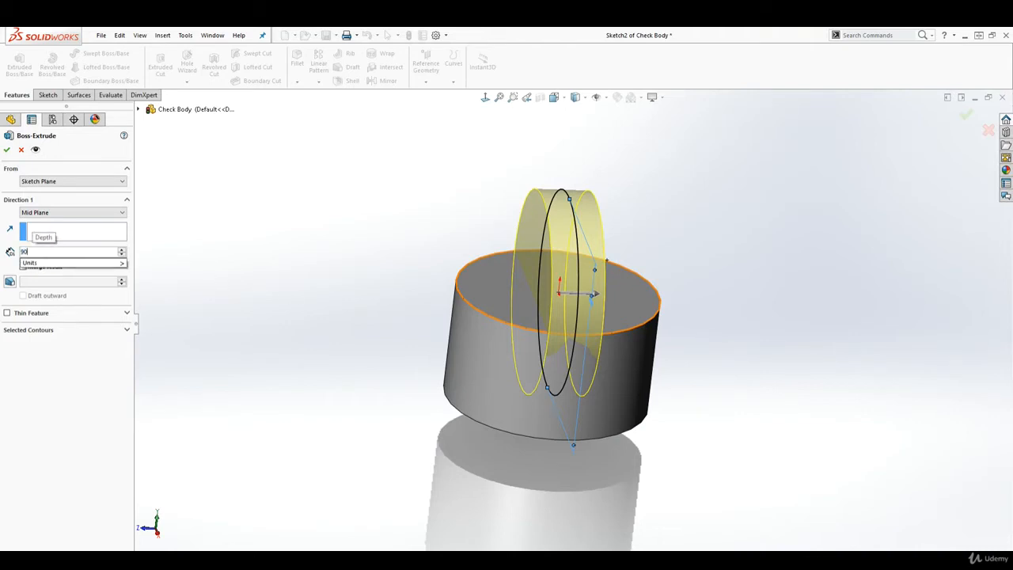
{"action": "key", "text": "Return"}
Check the preview and accept Boss-Extrude1, creating the cross pipe through the base
{"action": "scroll", "coordinate": [395, 313], "scroll_direction": "up", "scroll_amount": 1}
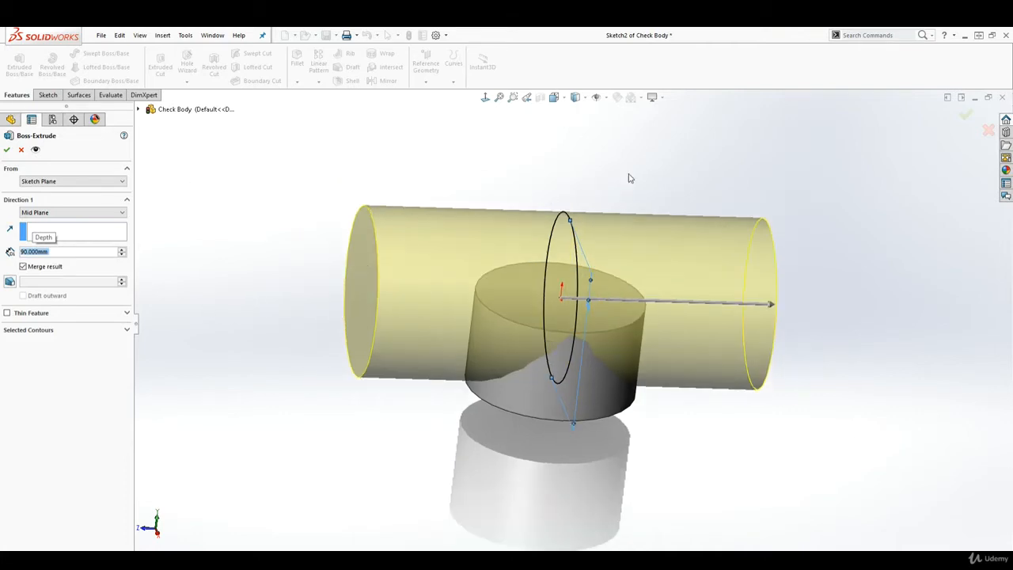
{"action": "middle_click_drag", "start_coordinate": [630, 178], "coordinate": [646, 298]}
{"action": "middle_click_drag", "start_coordinate": [696, 436], "coordinate": [673, 384]}
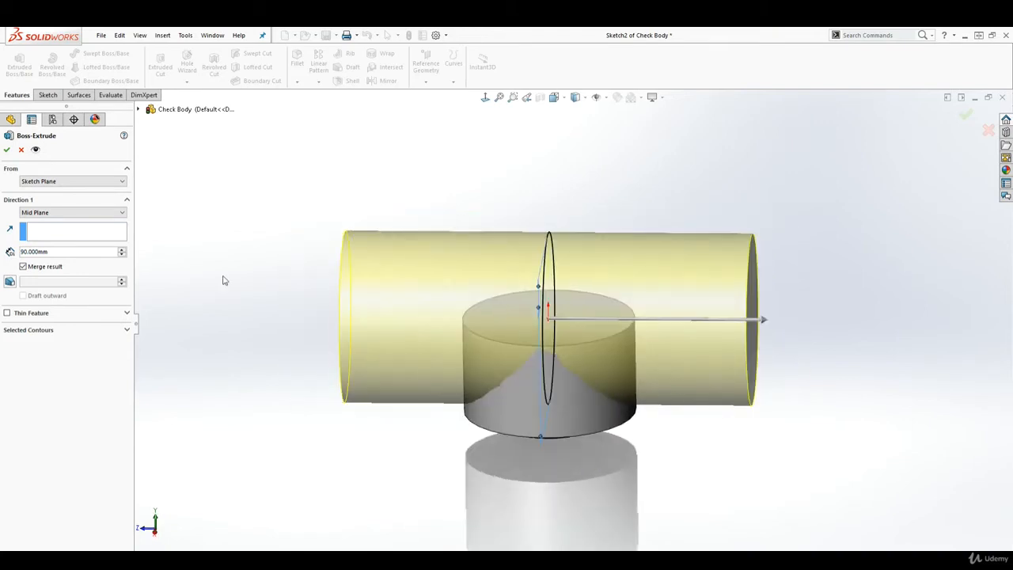
{"action": "left_click", "coordinate": [7, 151]}
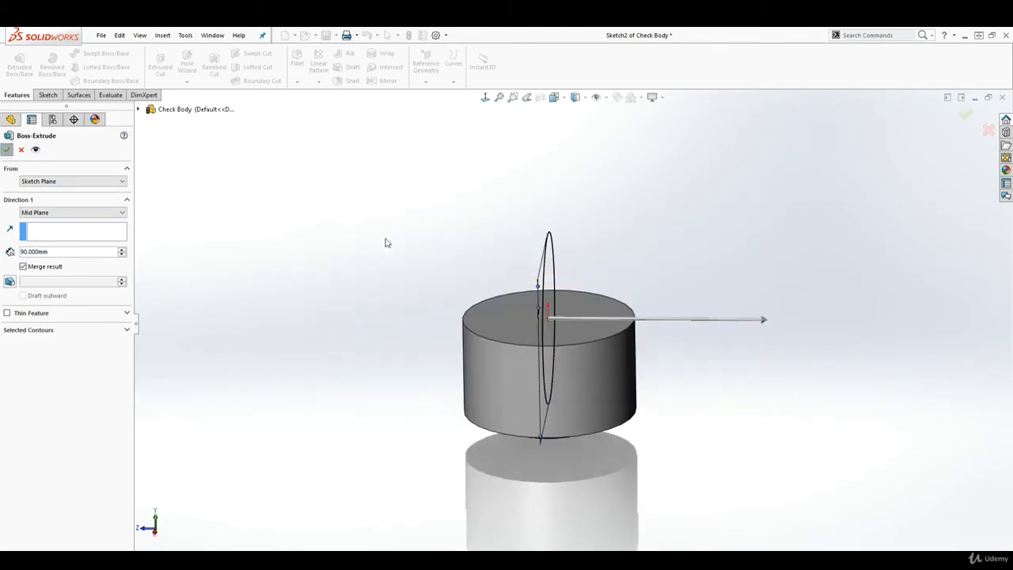
{"action": "middle_click_drag", "start_coordinate": [696, 244], "coordinate": [529, 290]}
{"action": "middle_click_drag", "start_coordinate": [510, 305], "coordinate": [513, 330]}
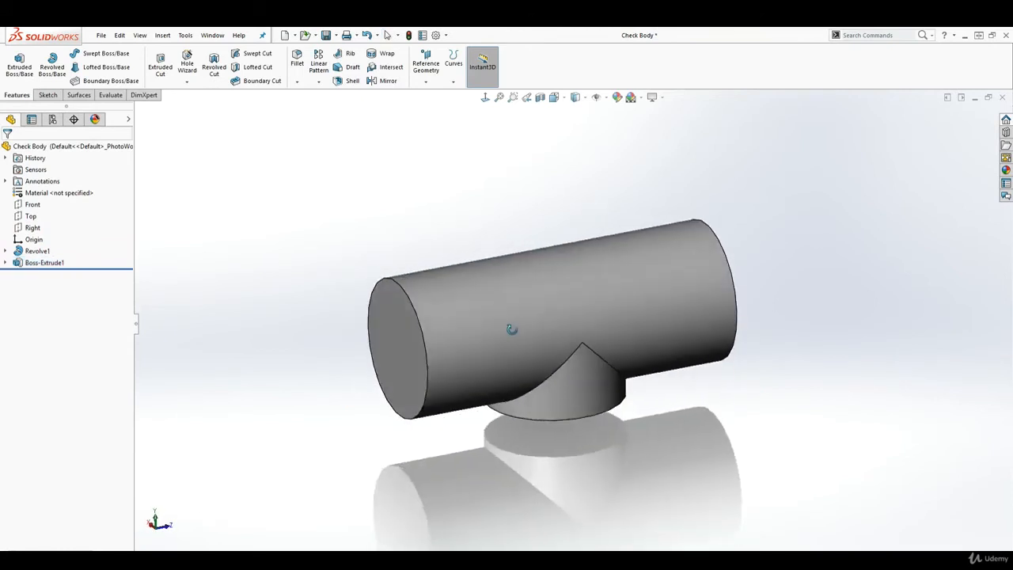
Open Sketch3 on the Top plane and view it Normal To, zoomed in
{"action": "left_click", "coordinate": [33, 219]}
{"action": "middle_click_drag", "start_coordinate": [402, 335], "coordinate": [486, 421]}
{"action": "left_click", "coordinate": [48, 95]}
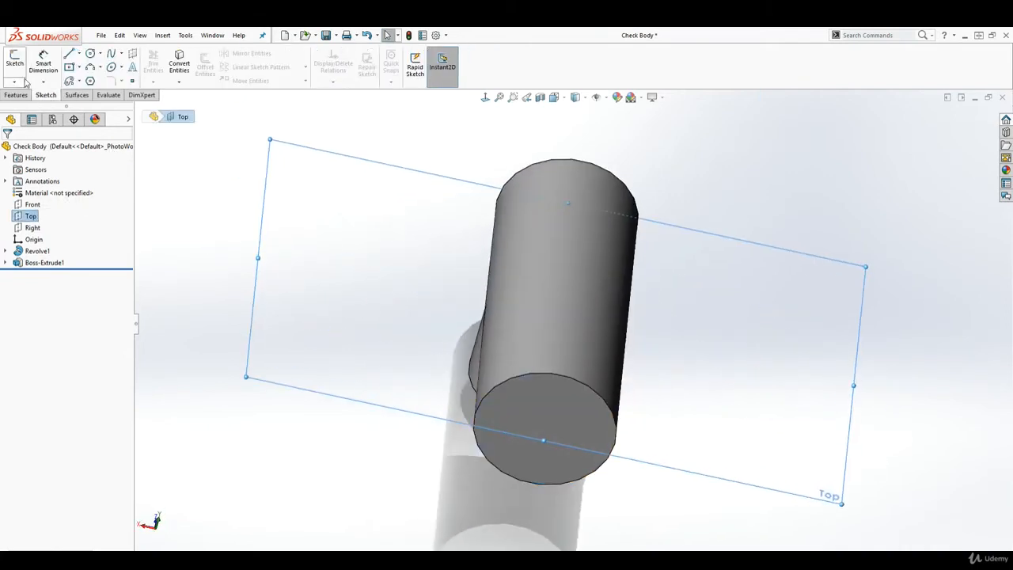
{"action": "left_click", "coordinate": [15, 62]}
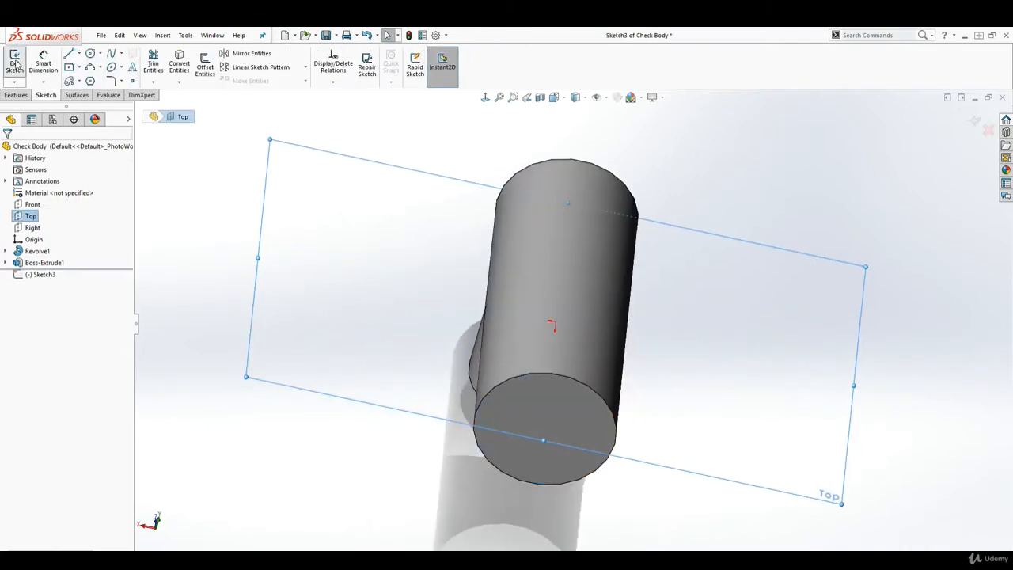
{"action": "left_click", "coordinate": [485, 96]}
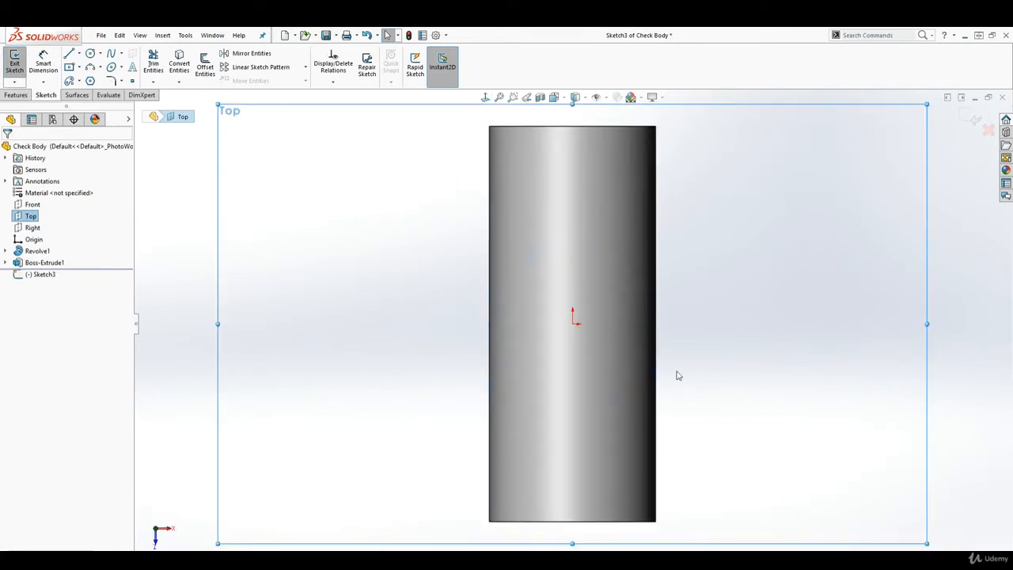
{"action": "scroll", "coordinate": [732, 301], "scroll_direction": "down", "scroll_amount": 1}
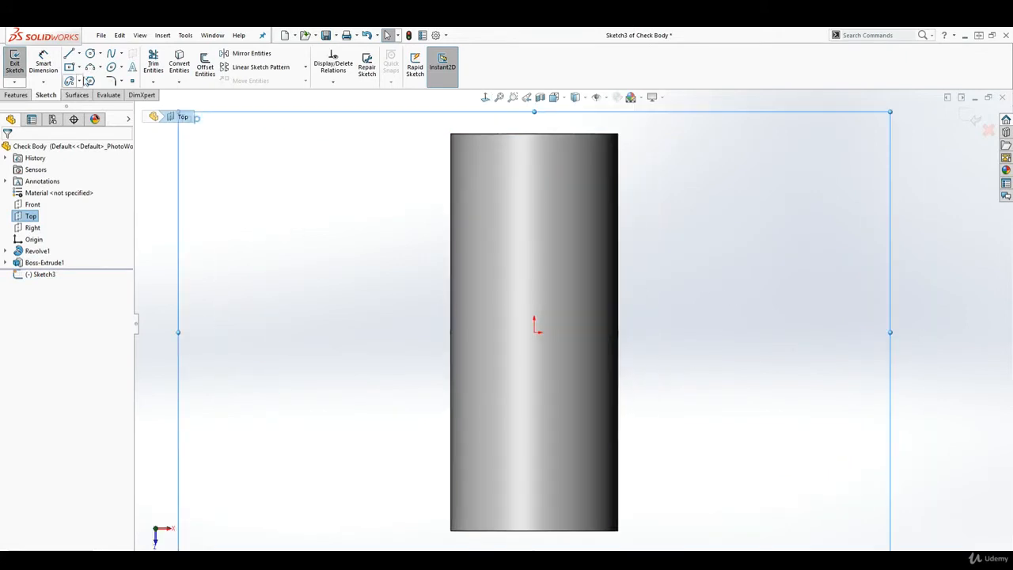
{"action": "left_click", "coordinate": [90, 55]}
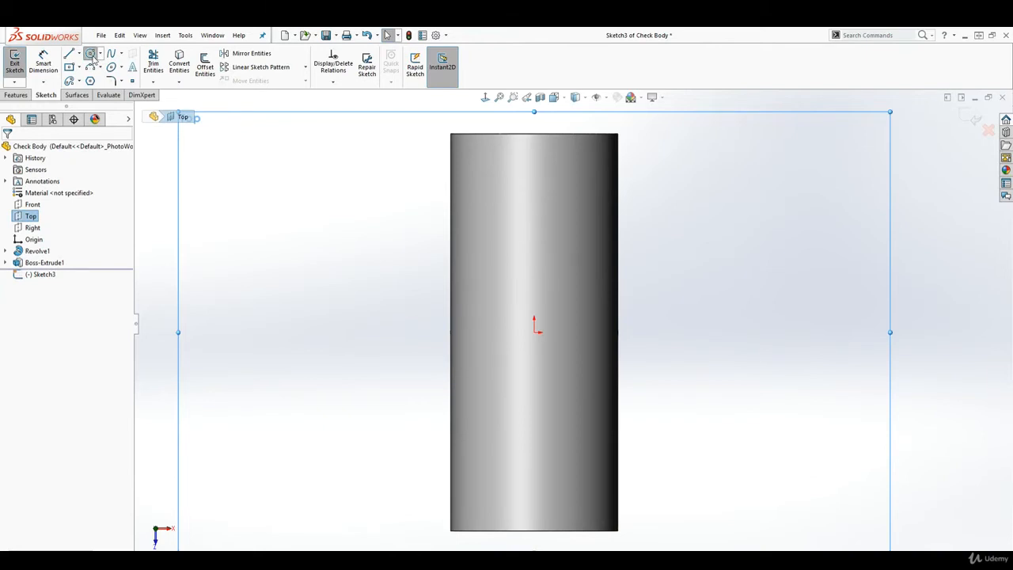
Draw a circle centred on the origin of the Top-plane sketch
{"action": "left_click", "coordinate": [534, 331]}
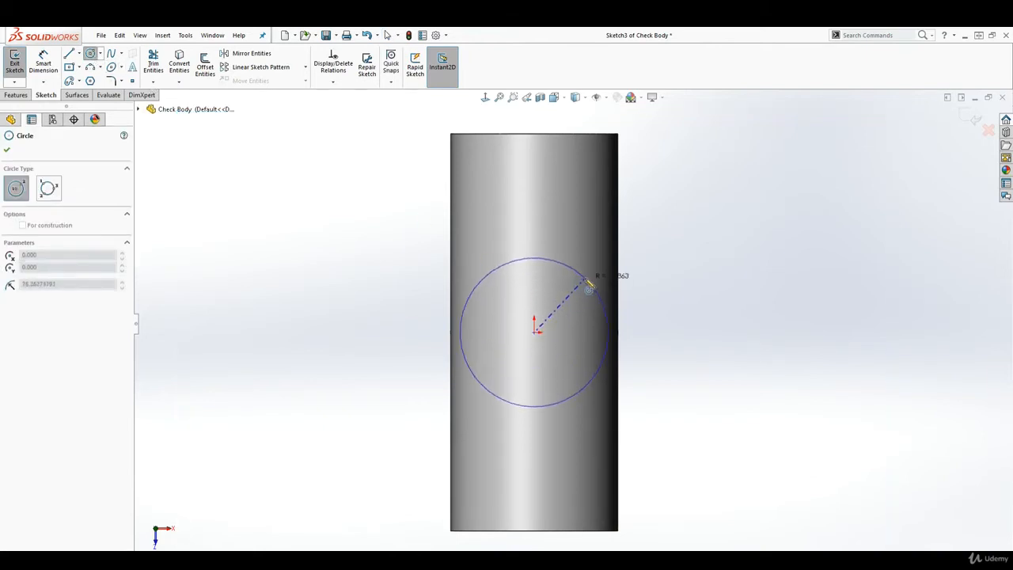
{"action": "left_click", "coordinate": [592, 280]}
{"action": "key", "text": "Escape"}
{"action": "right_click_drag", "start_coordinate": [644, 409], "coordinate": [634, 349]}
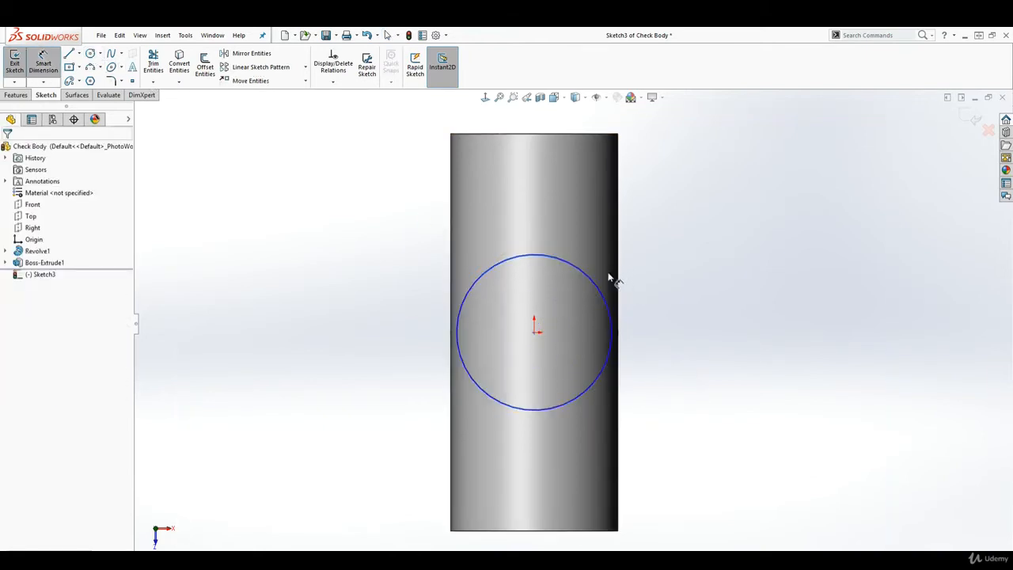
{"action": "key", "text": "Escape"}
Dimension the circle's diameter to 38 mm with Smart Dimension
{"action": "left_click", "coordinate": [42, 63]}
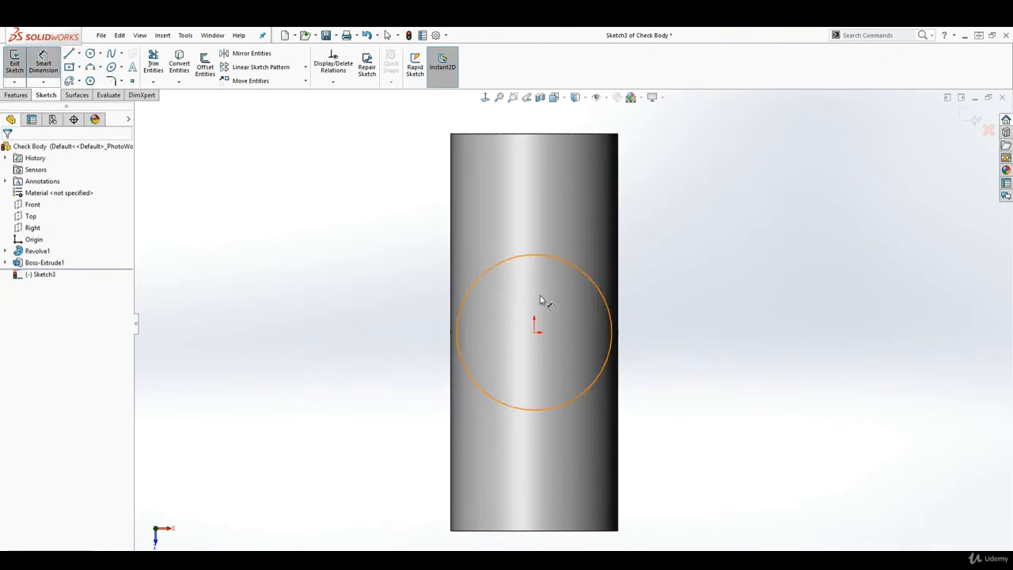
{"action": "left_click", "coordinate": [609, 310]}
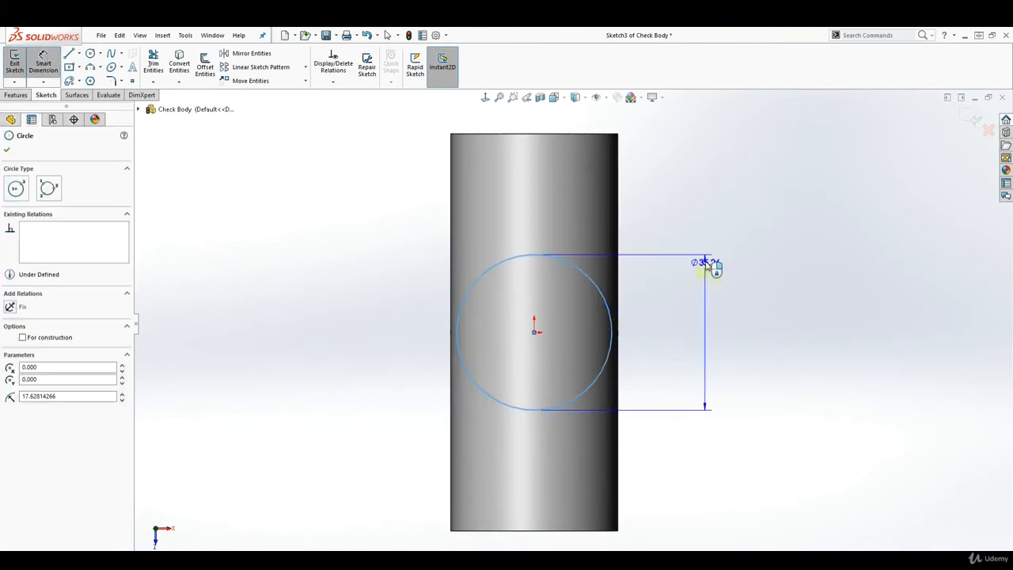
{"action": "left_click", "coordinate": [715, 242]}
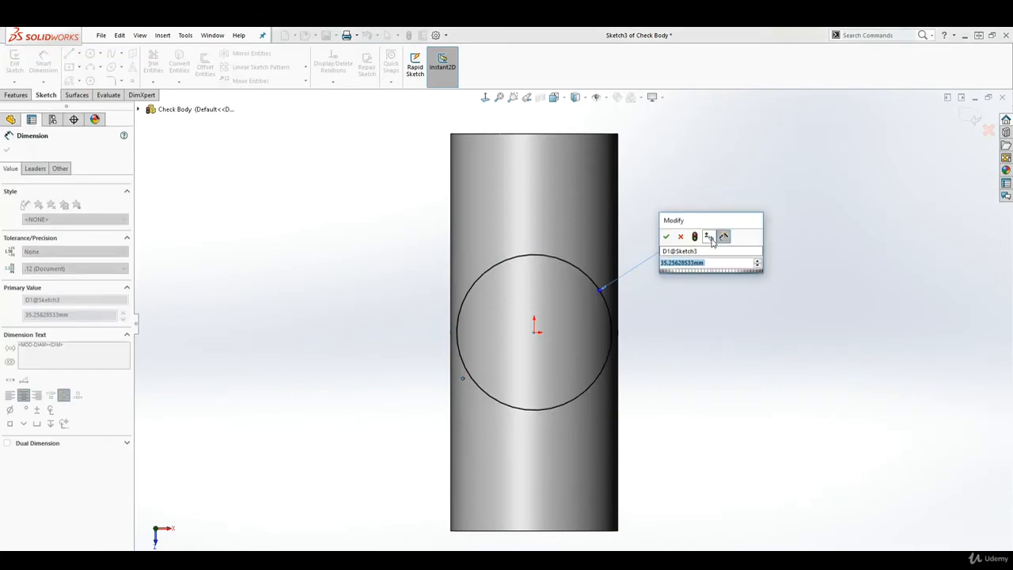
{"action": "type", "text": "38"}
{"action": "key", "text": "Return"}
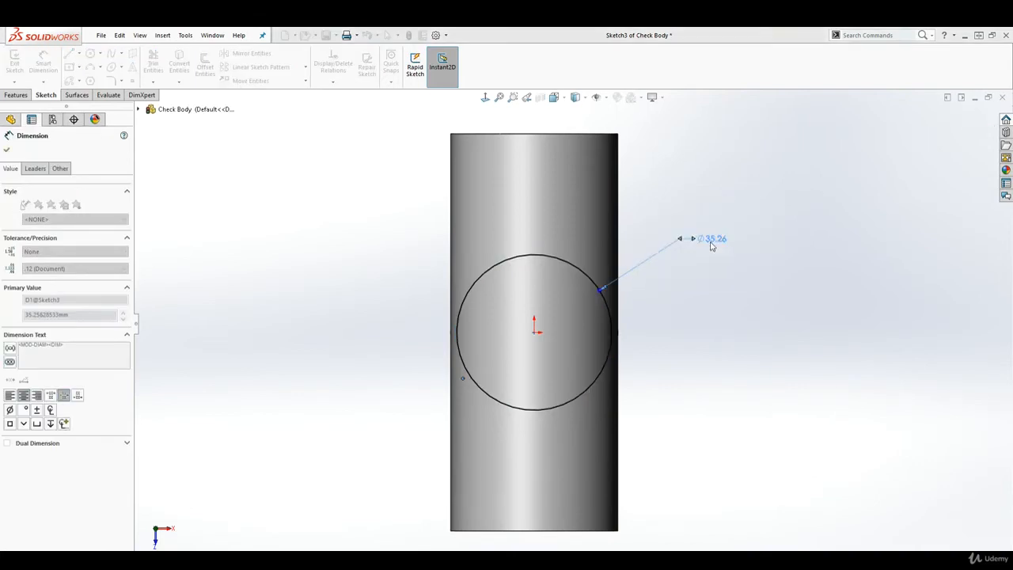
{"action": "key", "text": "Escape"}
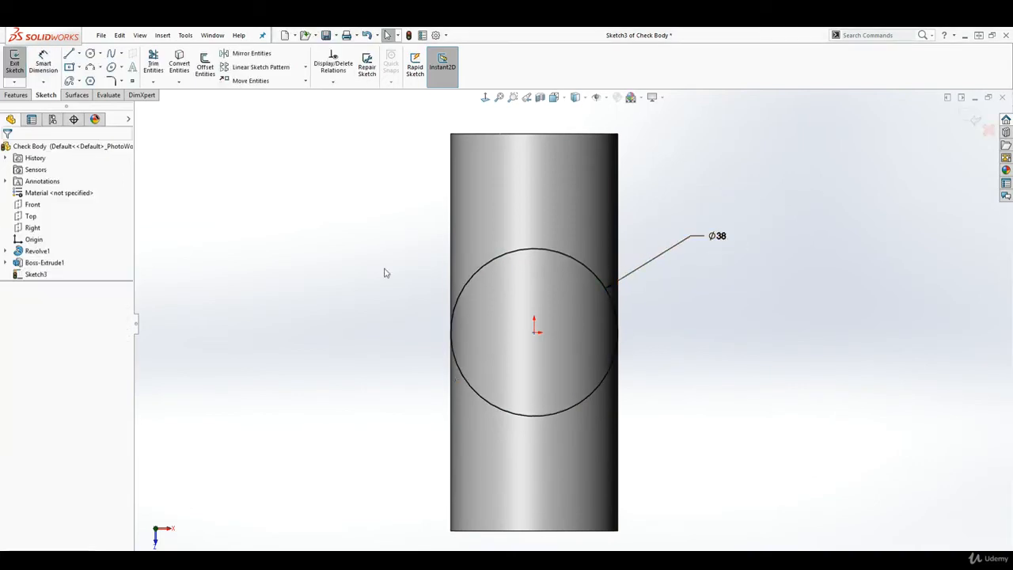
{"action": "left_click", "coordinate": [79, 69]}
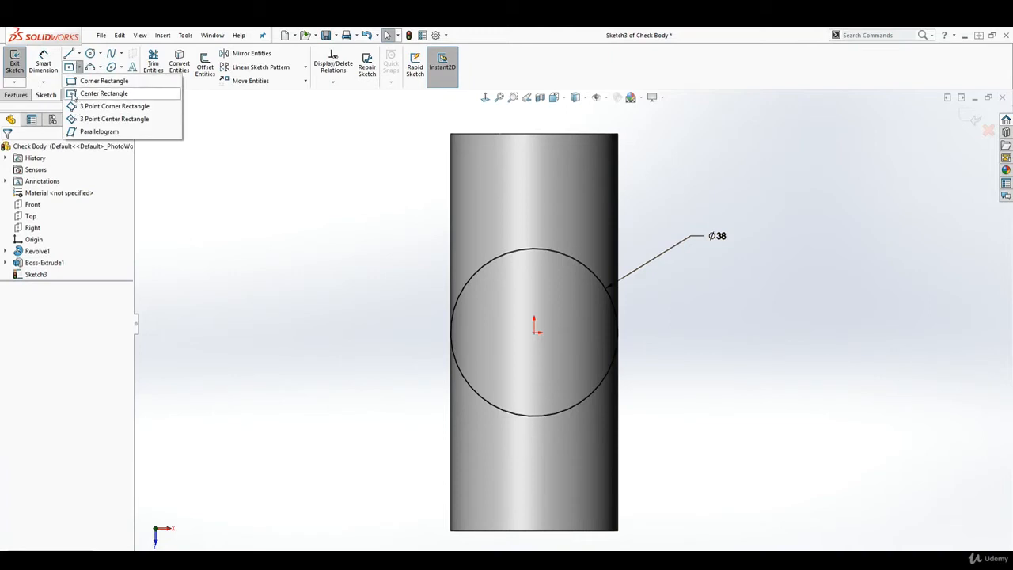
Draw a centre rectangle about the origin
{"action": "left_click", "coordinate": [74, 94]}
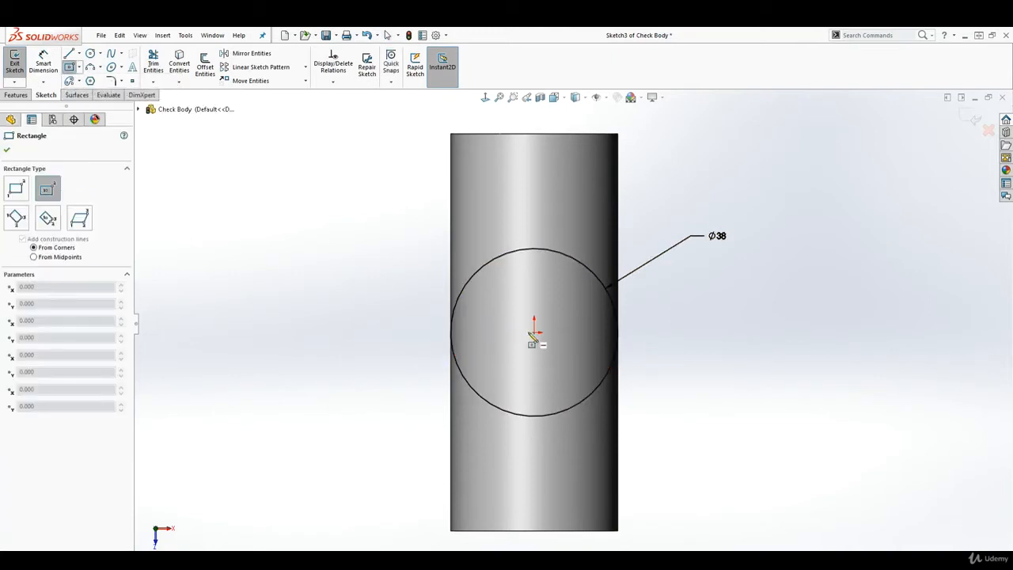
{"action": "left_click", "coordinate": [535, 331]}
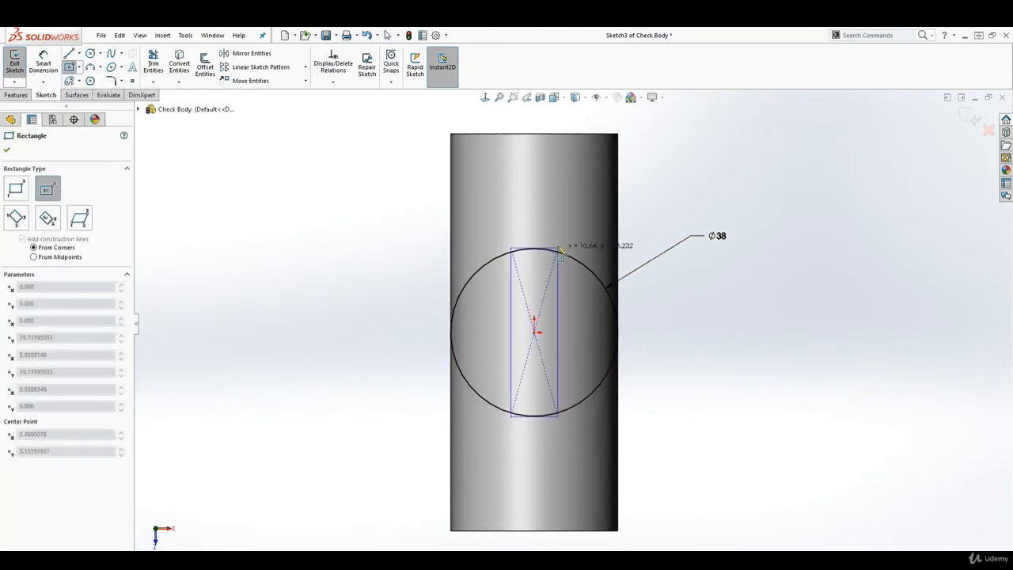
{"action": "left_click", "coordinate": [581, 181]}
{"action": "key", "text": "Escape"}
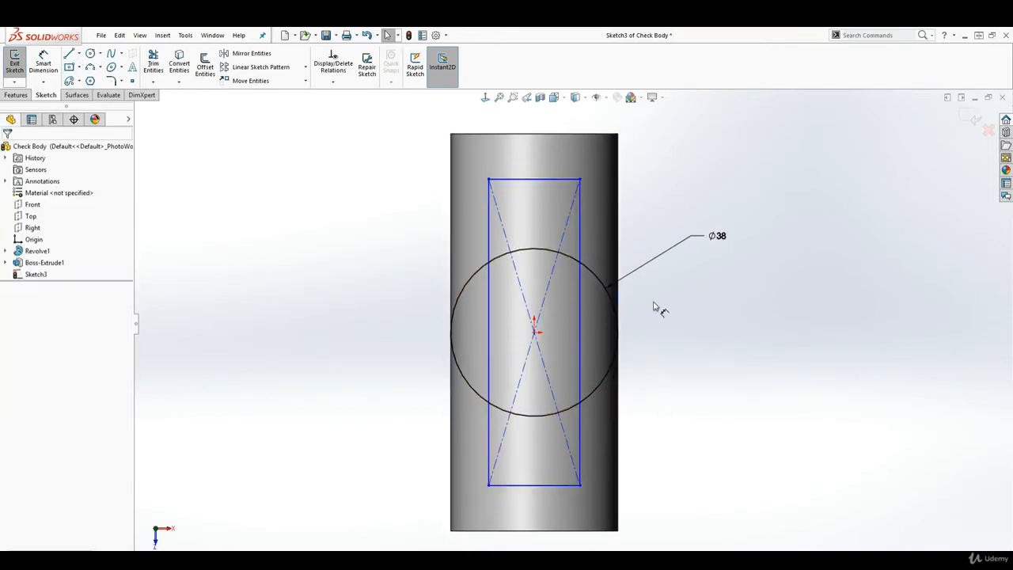
Dimension the rectangle 23 mm wide and 66 mm tall
{"action": "key", "text": "d"}
{"action": "left_click", "coordinate": [546, 179]}
{"action": "left_click", "coordinate": [536, 159]}
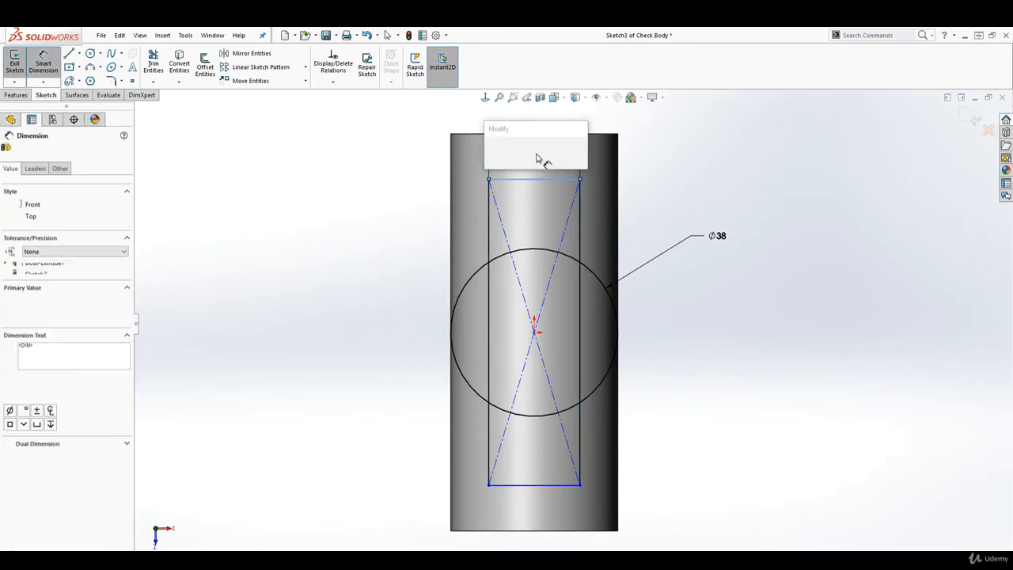
{"action": "type", "text": "23"}
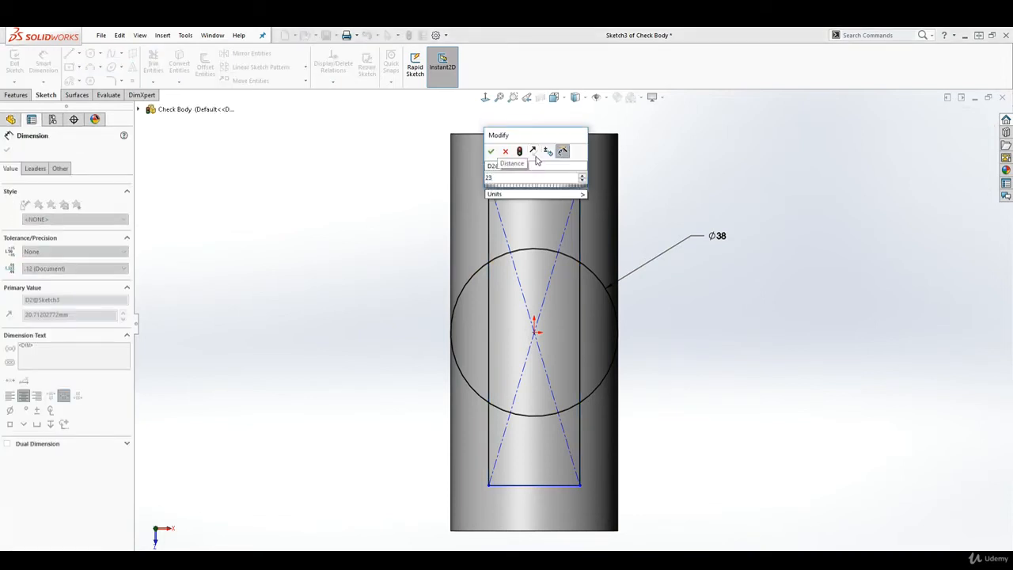
{"action": "key", "text": "Return"}
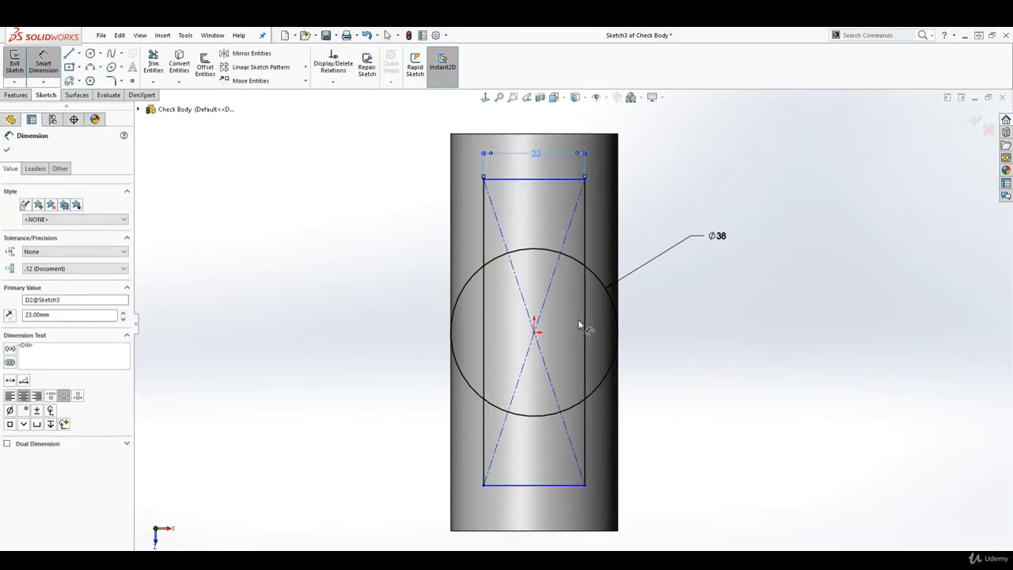
{"action": "left_click", "coordinate": [585, 321]}
{"action": "left_click", "coordinate": [778, 314]}
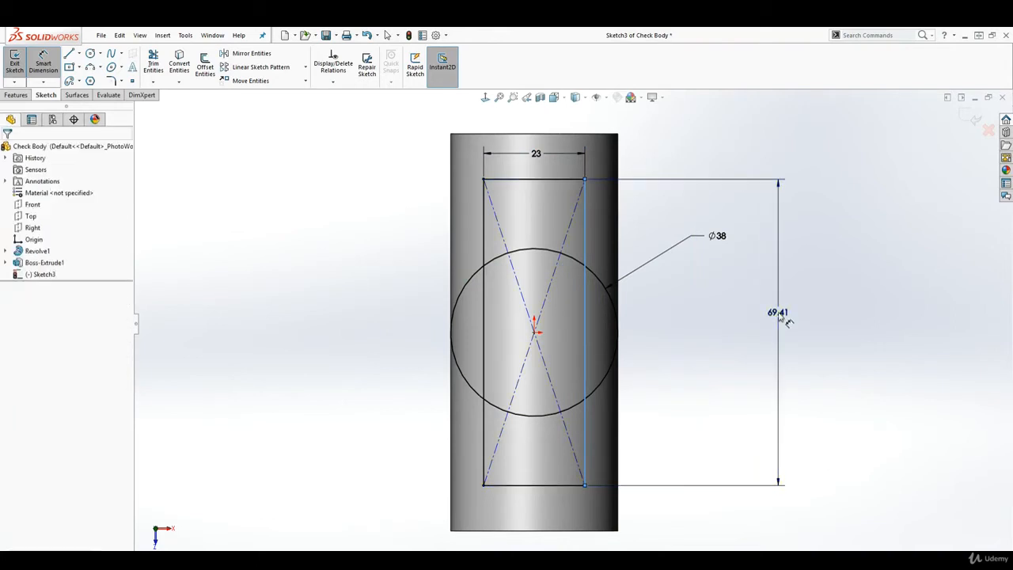
{"action": "type", "text": "66"}
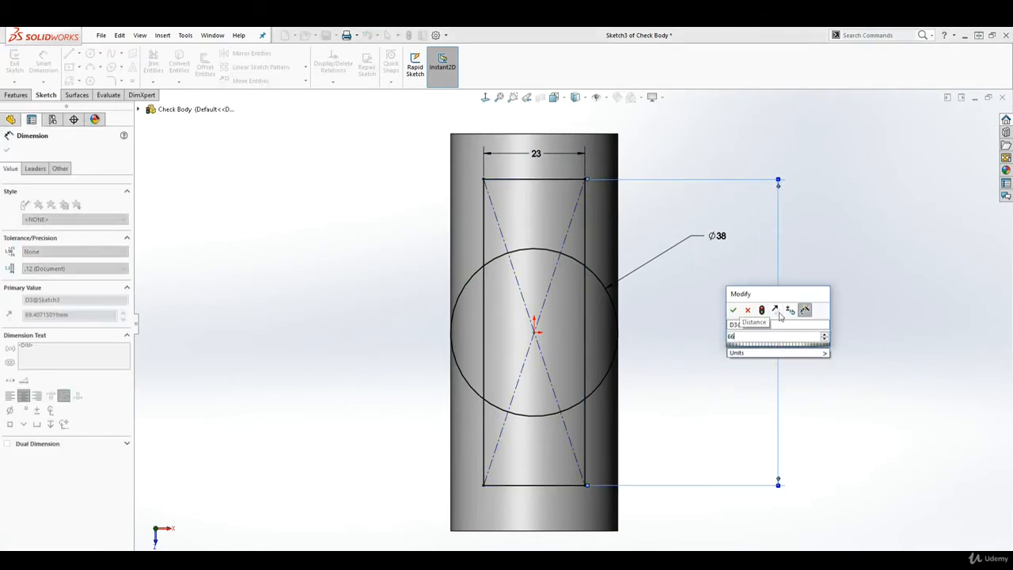
{"action": "key", "text": "Return"}
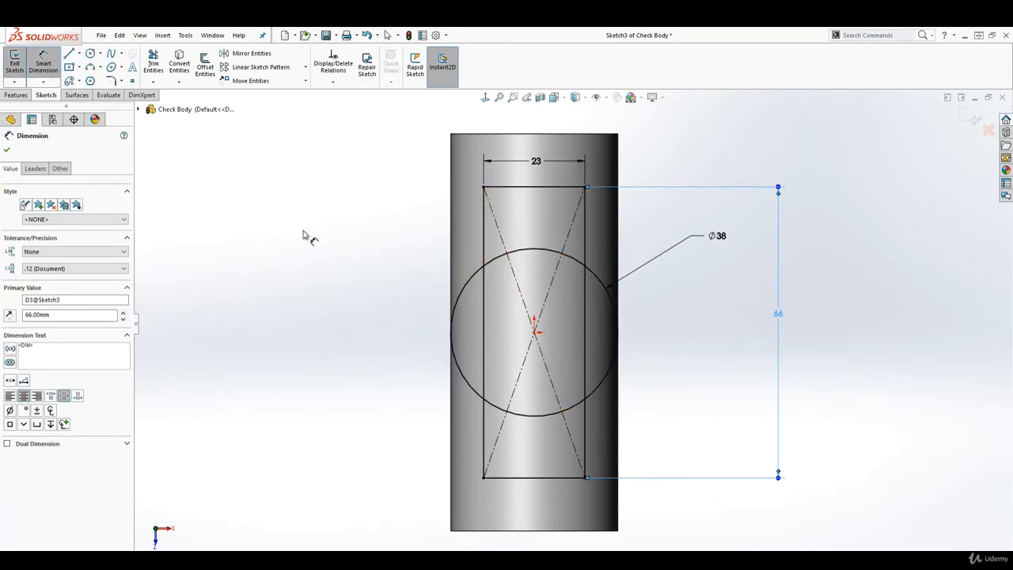
{"action": "left_click", "coordinate": [153, 68]}
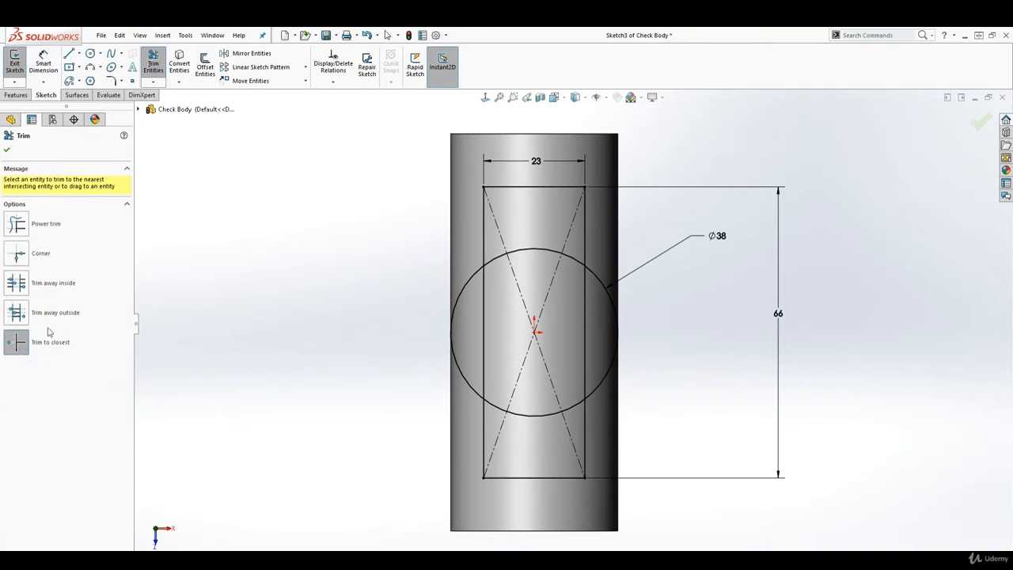
Trim away the circle's top and bottom arcs and the rectangle's sides inside the circle
{"action": "left_click", "coordinate": [155, 66]}
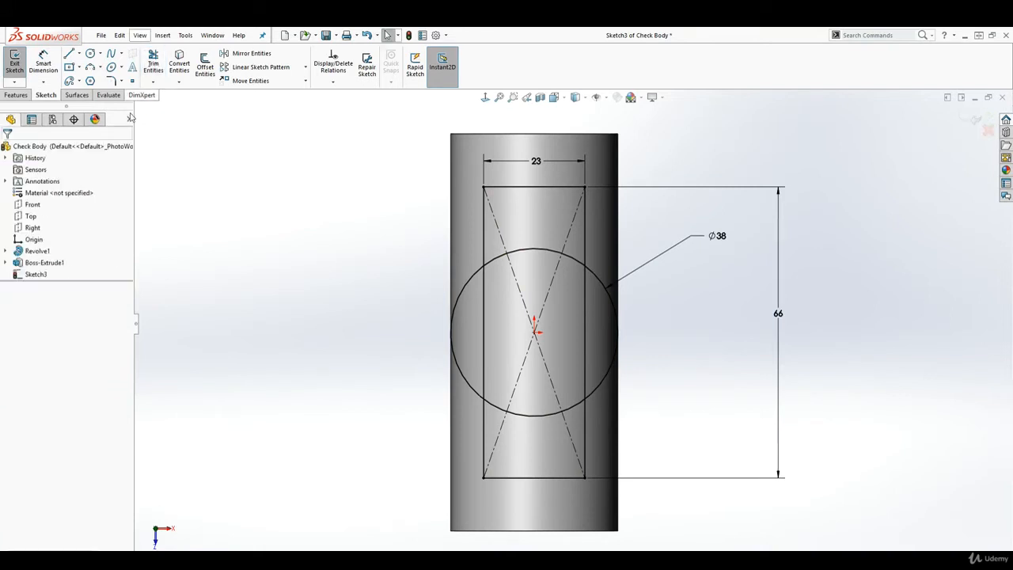
{"action": "left_click", "coordinate": [155, 67]}
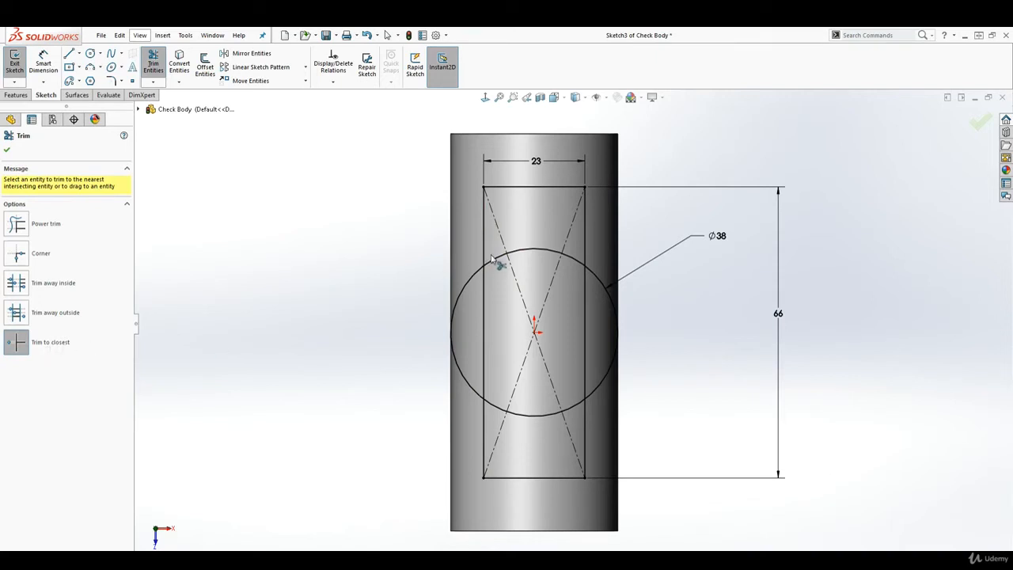
{"action": "mouse_move", "coordinate": [496, 261]}
{"action": "left_mouse_down"}
{"action": "mouse_move", "coordinate": [558, 254]}
{"action": "mouse_move", "coordinate": [574, 263]}
{"action": "left_mouse_up"}
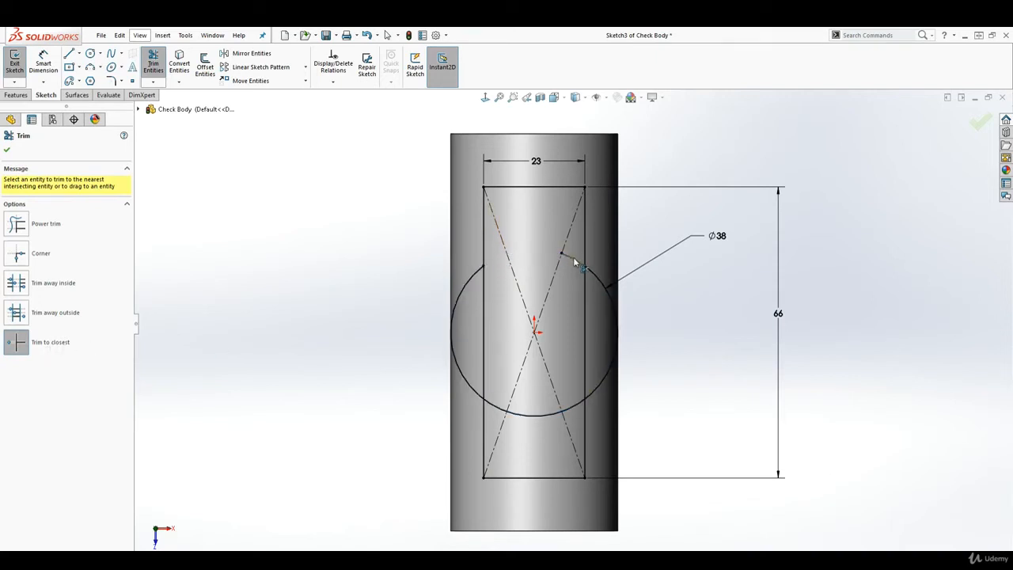
{"action": "left_click", "coordinate": [587, 305]}
{"action": "mouse_move", "coordinate": [572, 407]}
{"action": "left_mouse_down"}
{"action": "mouse_move", "coordinate": [549, 419]}
{"action": "mouse_move", "coordinate": [502, 412]}
{"action": "left_mouse_up"}
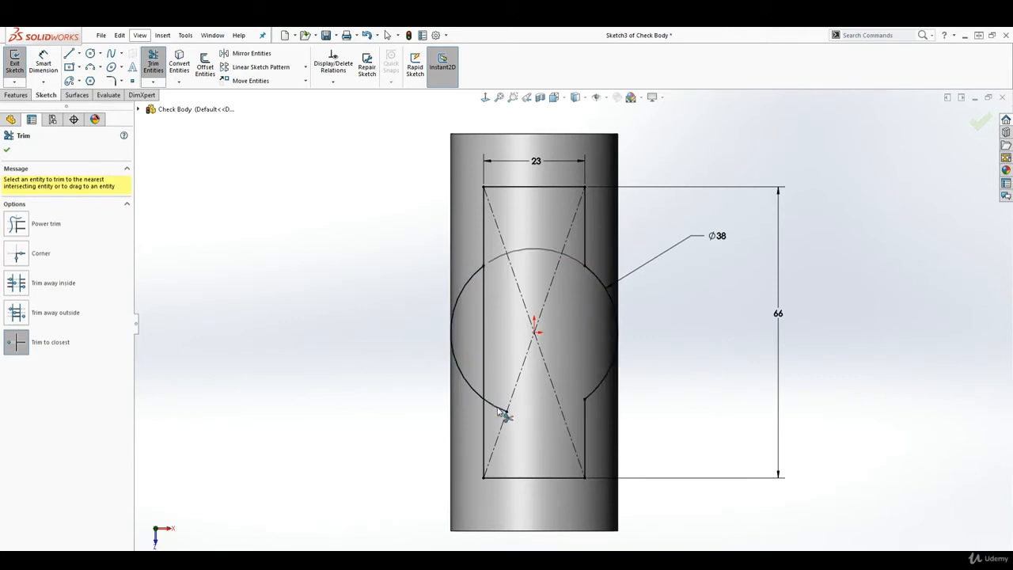
{"action": "left_click", "coordinate": [483, 341]}
{"action": "key", "text": "Escape"}
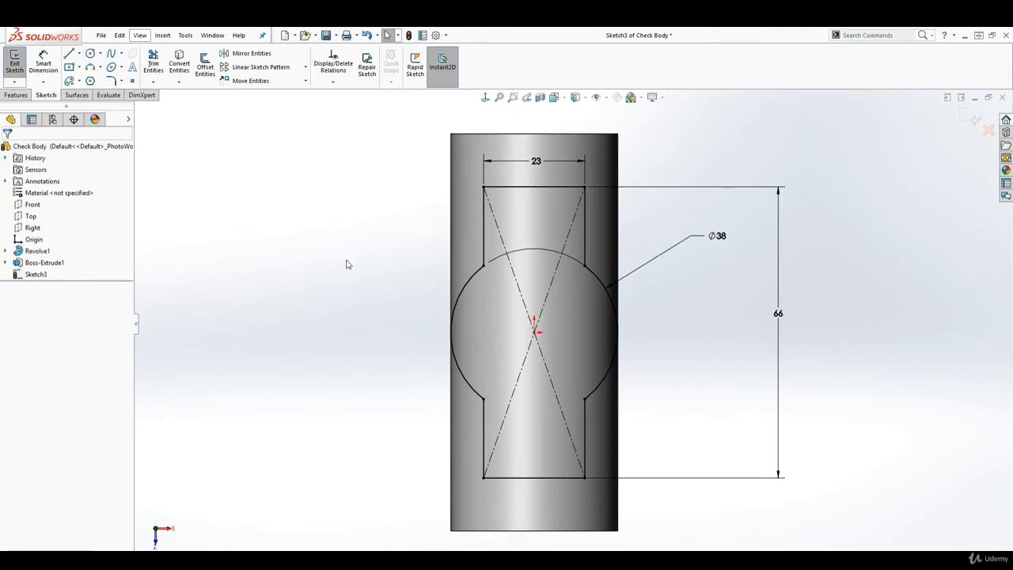
Fillet the outline's four outer corners with an 8 mm radius
{"action": "left_click", "coordinate": [113, 82]}
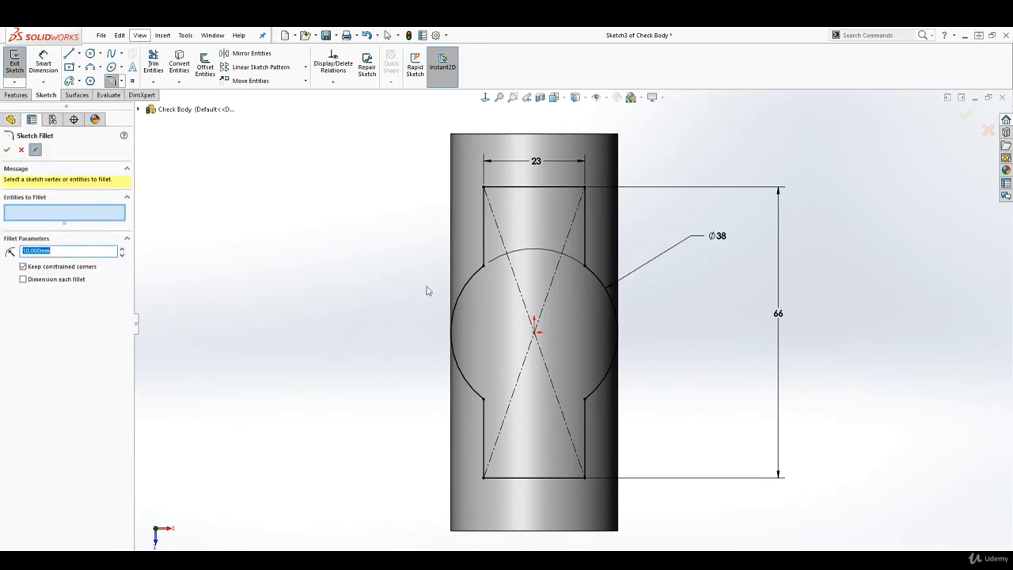
{"action": "type", "text": "8"}
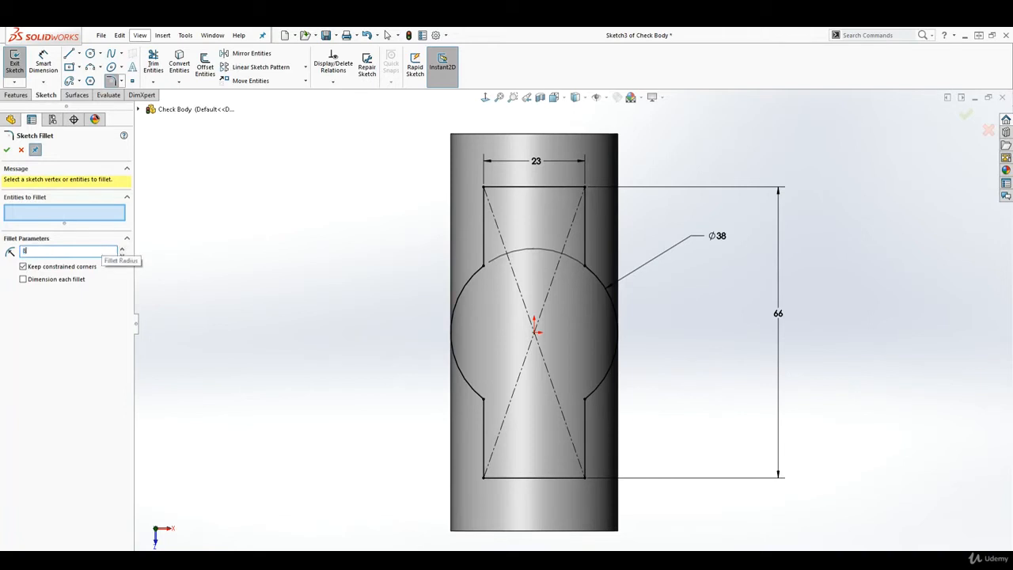
{"action": "left_click", "coordinate": [336, 239]}
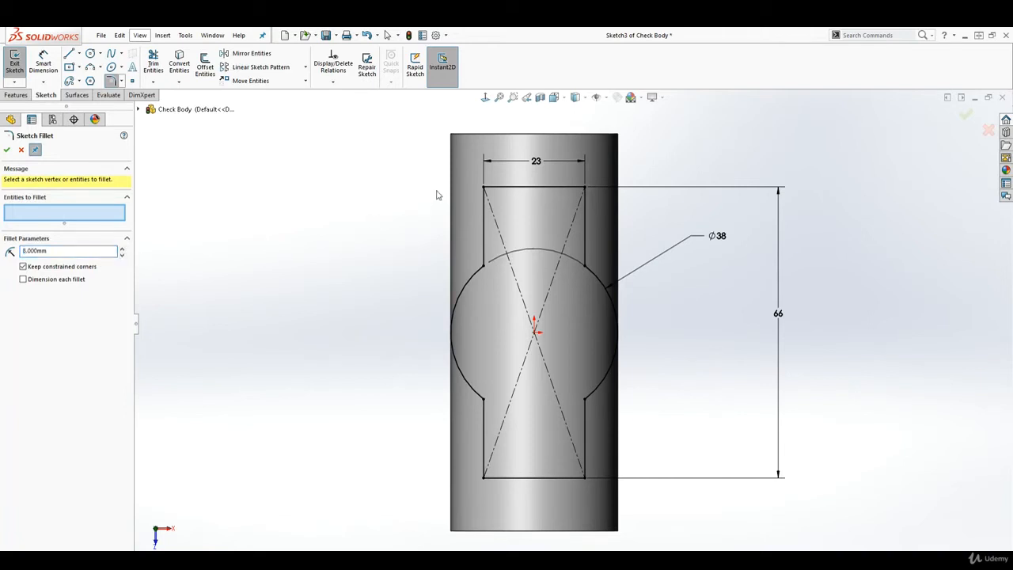
{"action": "left_click", "coordinate": [484, 187]}
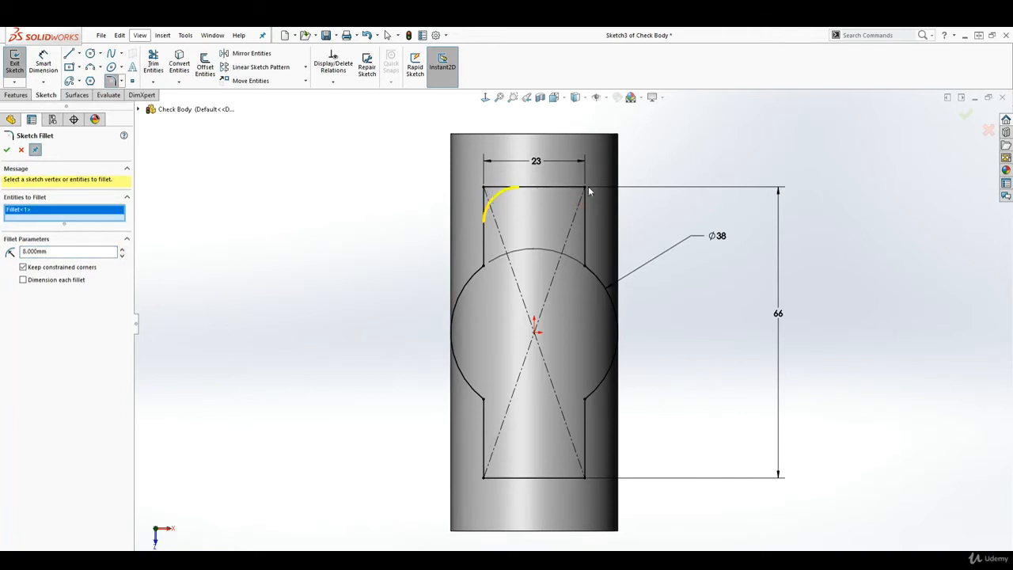
{"action": "left_click", "coordinate": [584, 188]}
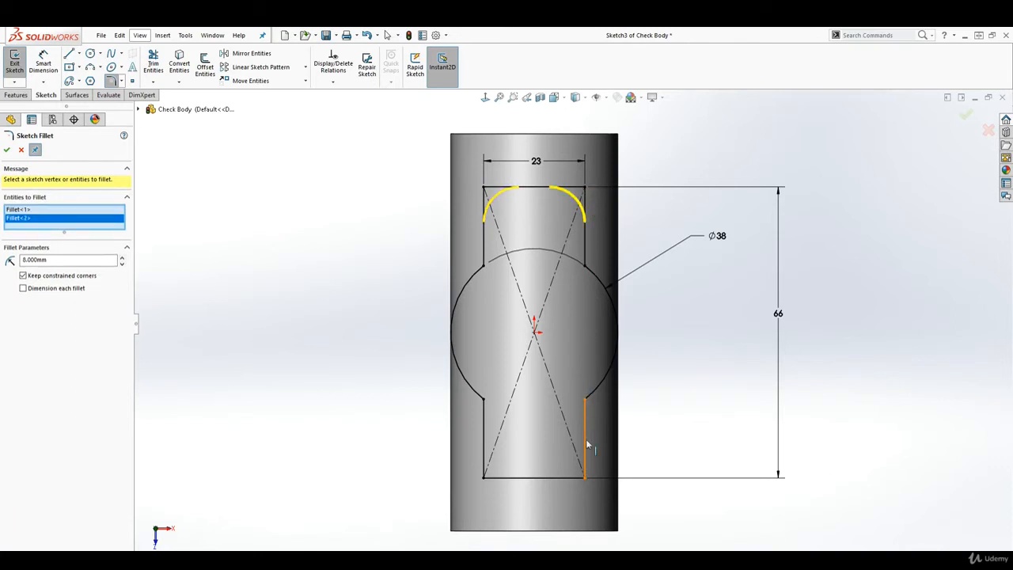
{"action": "left_click", "coordinate": [585, 476]}
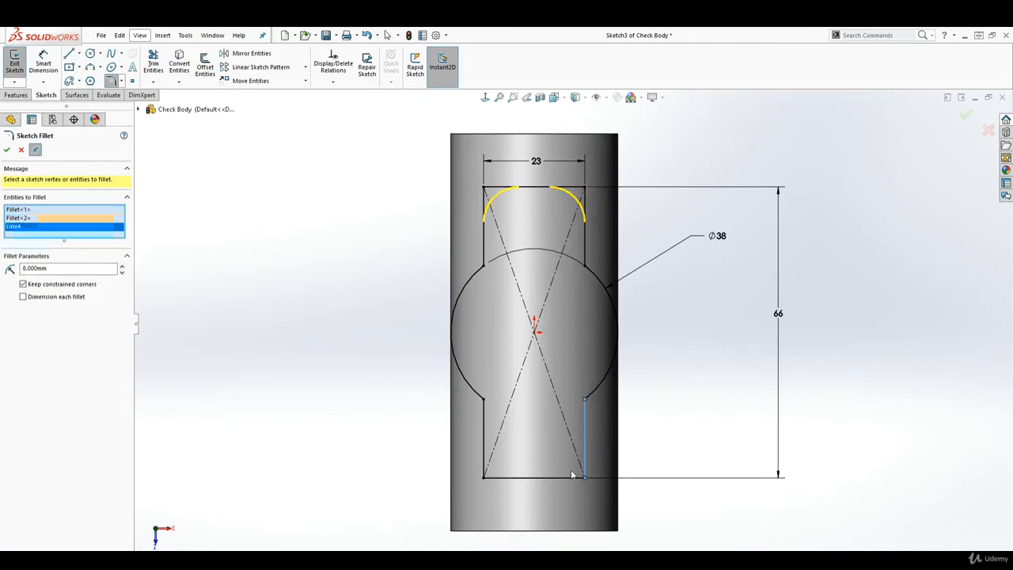
{"action": "left_click", "coordinate": [484, 477]}
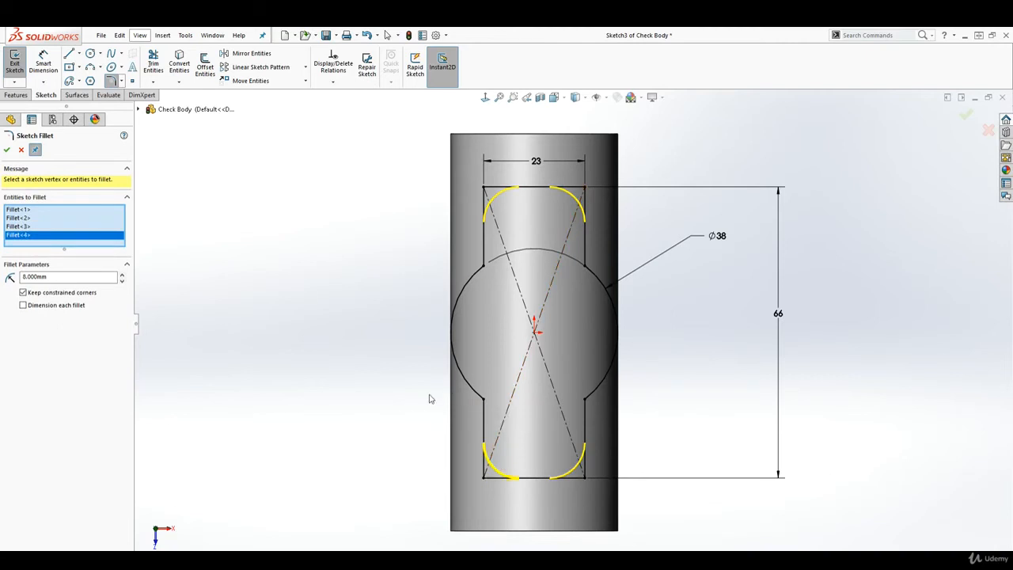
{"action": "left_click", "coordinate": [7, 150]}
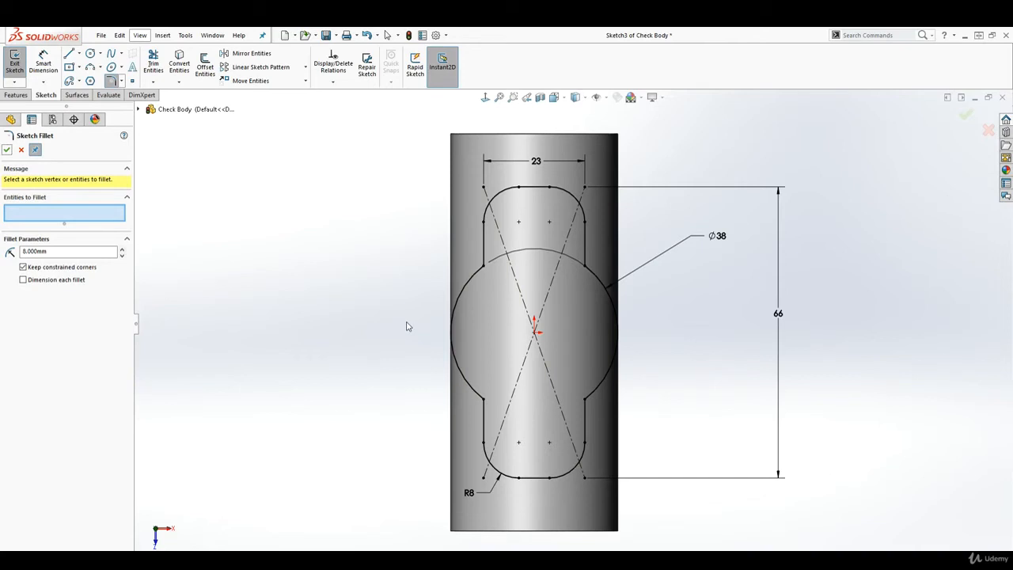
Fillet the four rectangle-to-circle junctions with a 15 mm radius
{"action": "double_click", "coordinate": [24, 250]}
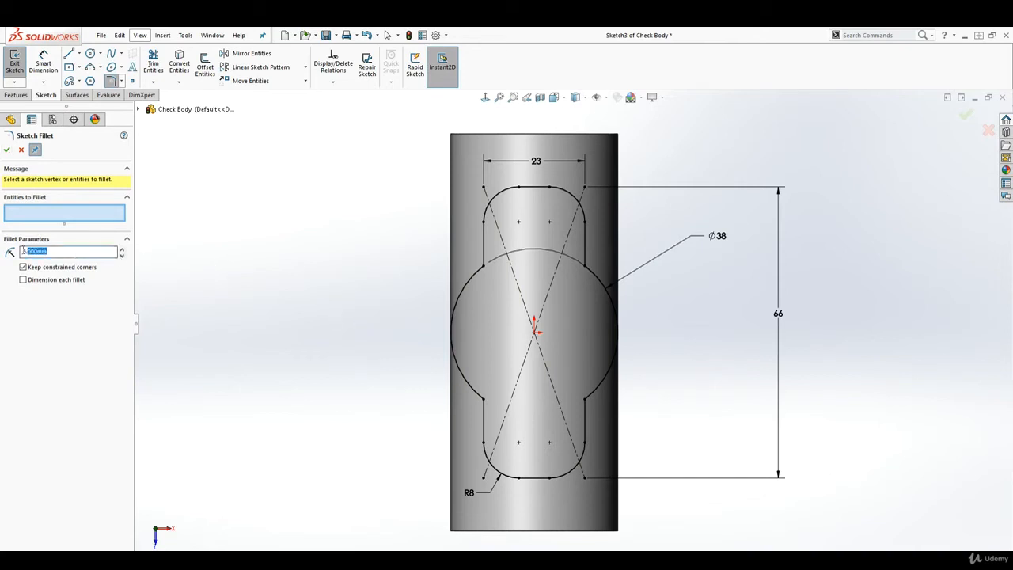
{"action": "type", "text": "15"}
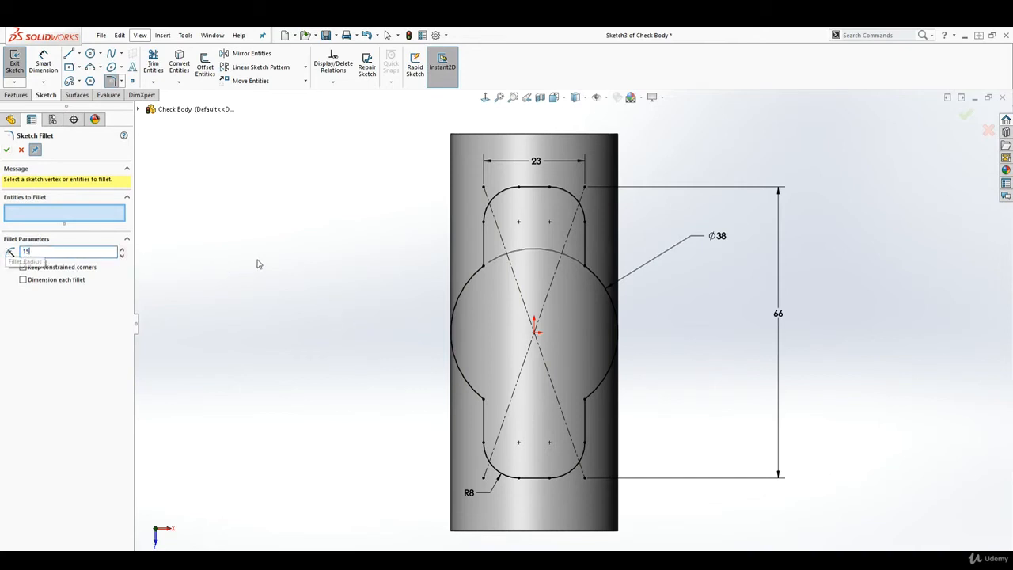
{"action": "key", "text": "Return"}
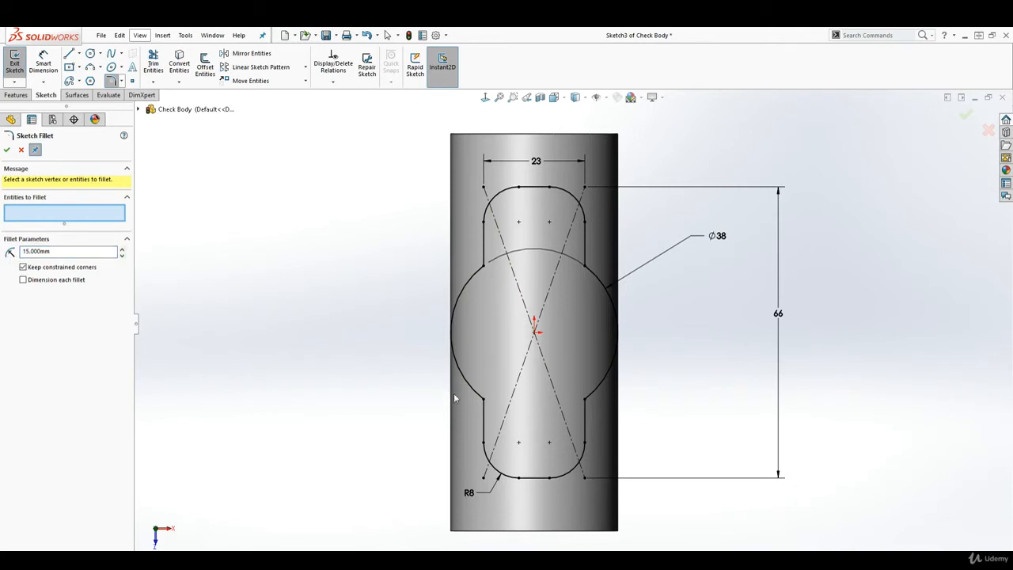
{"action": "left_click", "coordinate": [485, 402]}
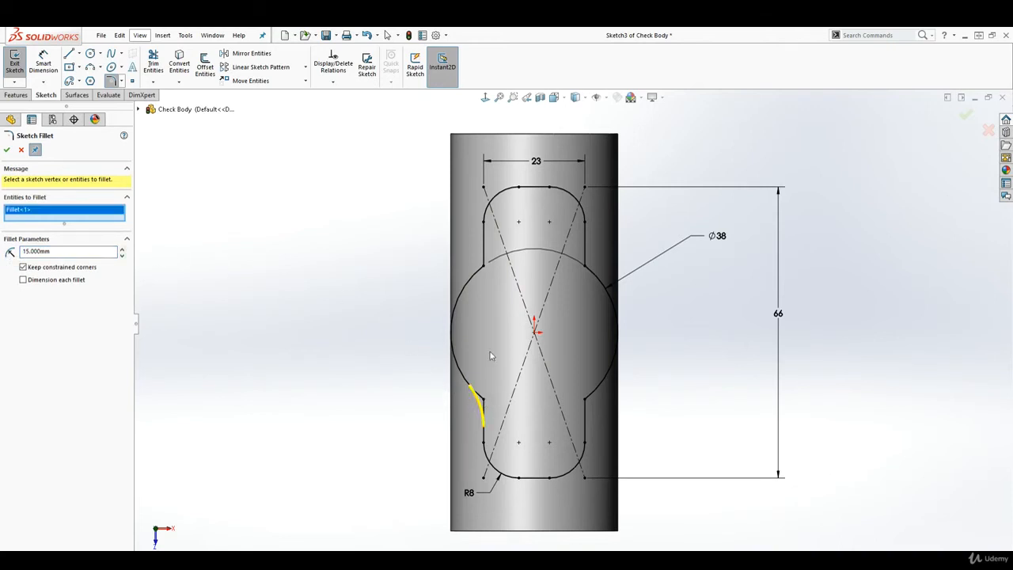
{"action": "left_click", "coordinate": [485, 264]}
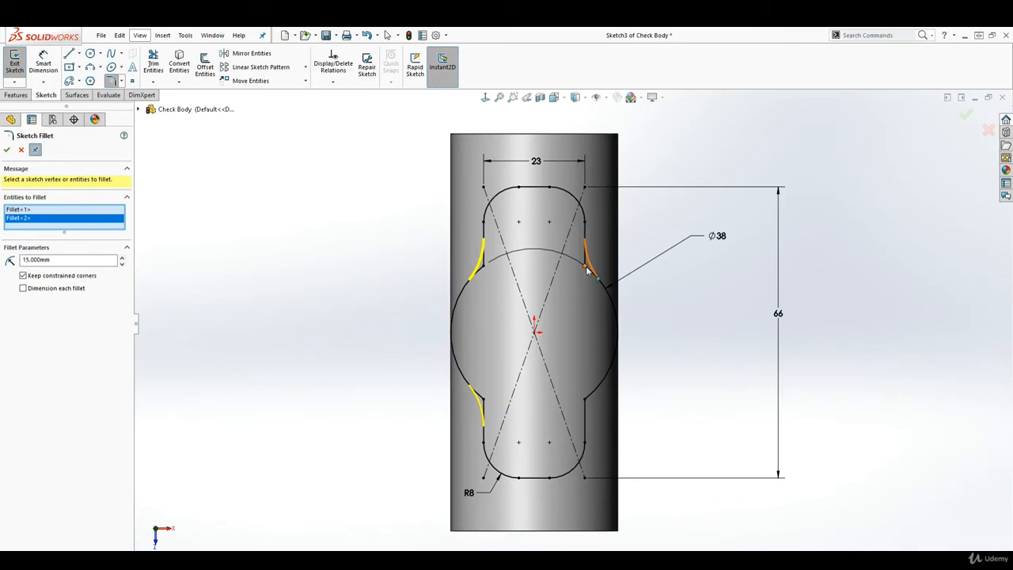
{"action": "left_click", "coordinate": [586, 269]}
{"action": "left_click", "coordinate": [584, 402]}
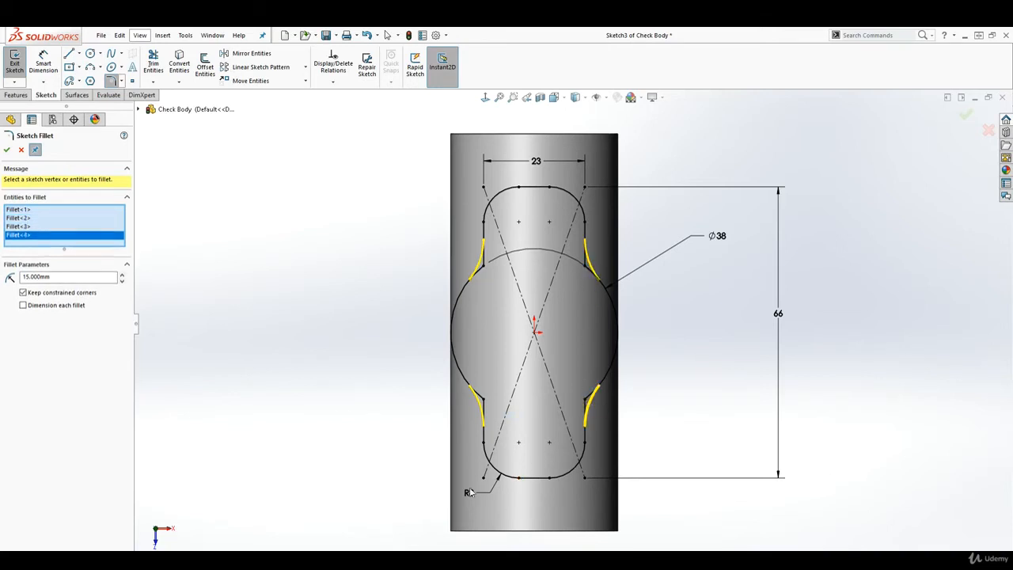
{"action": "left_click", "coordinate": [6, 150]}
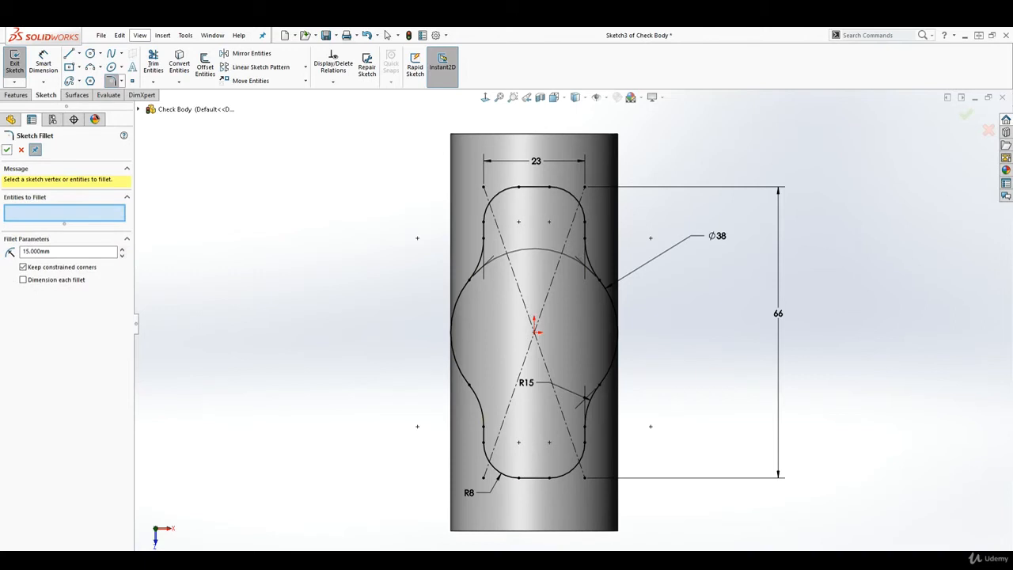
{"action": "left_click", "coordinate": [6, 150]}
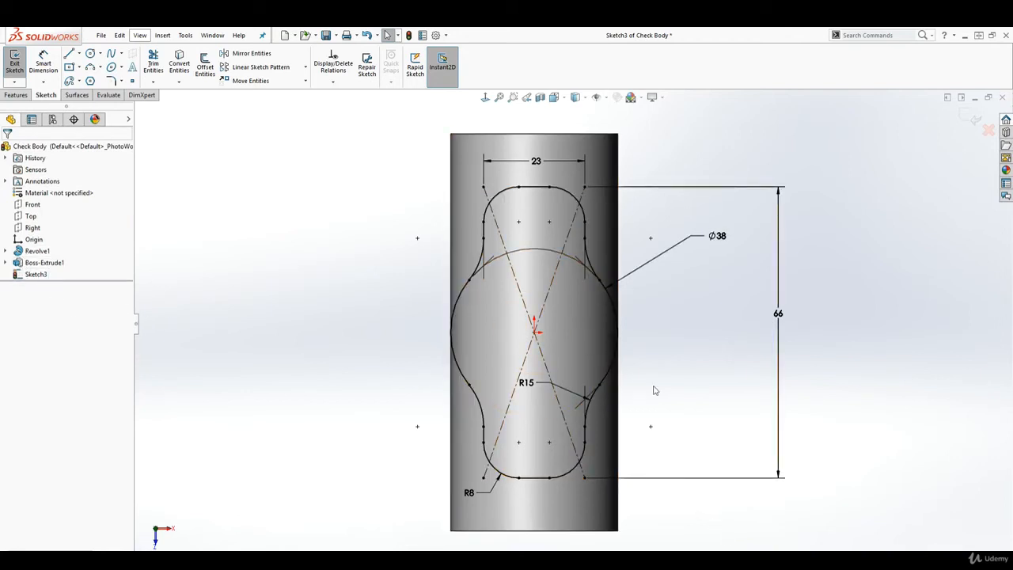
Extrude the filleted outline Blind 37.5 mm without merging, creating Boss-Extrude2 as a second solid body
{"action": "mouse_move", "coordinate": [718, 450]}
{"action": "middle_mouse_down"}
{"action": "mouse_move", "coordinate": [683, 356]}
{"action": "mouse_move", "coordinate": [653, 368]}
{"action": "mouse_move", "coordinate": [674, 386]}
{"action": "middle_mouse_up"}
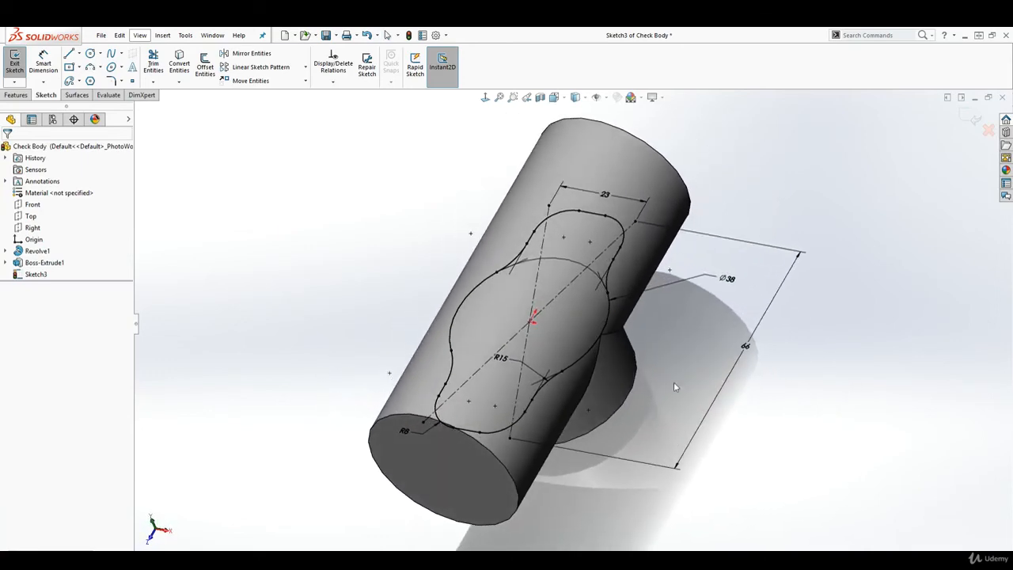
{"action": "left_click", "coordinate": [16, 95]}
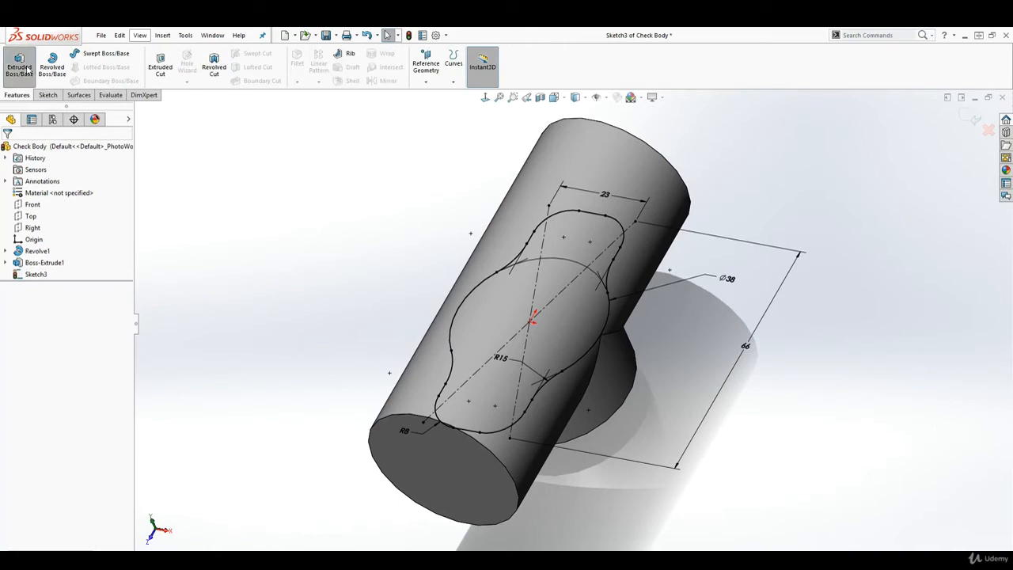
{"action": "left_click", "coordinate": [19, 63]}
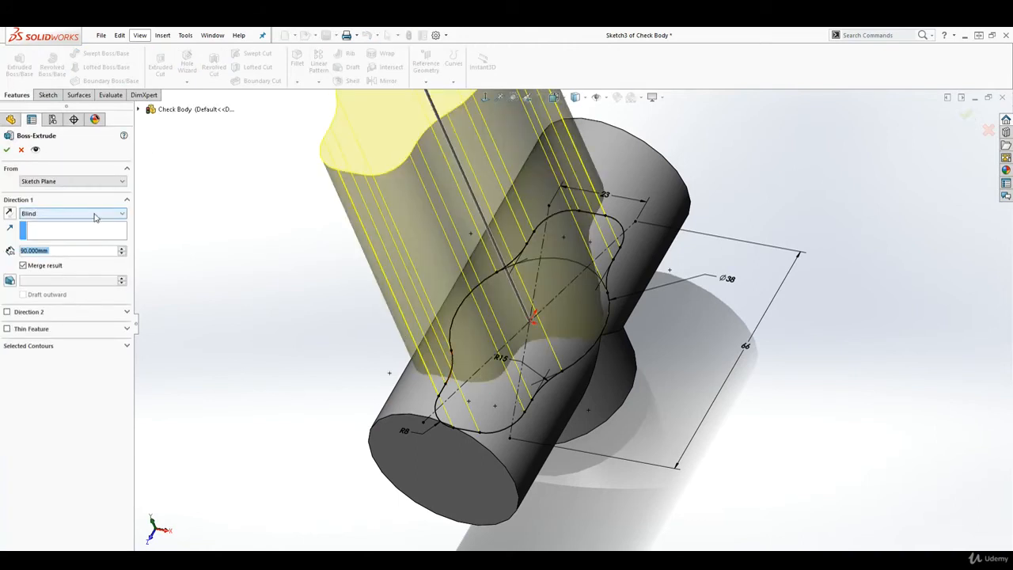
{"action": "middle_click_drag", "start_coordinate": [316, 351], "coordinate": [386, 413]}
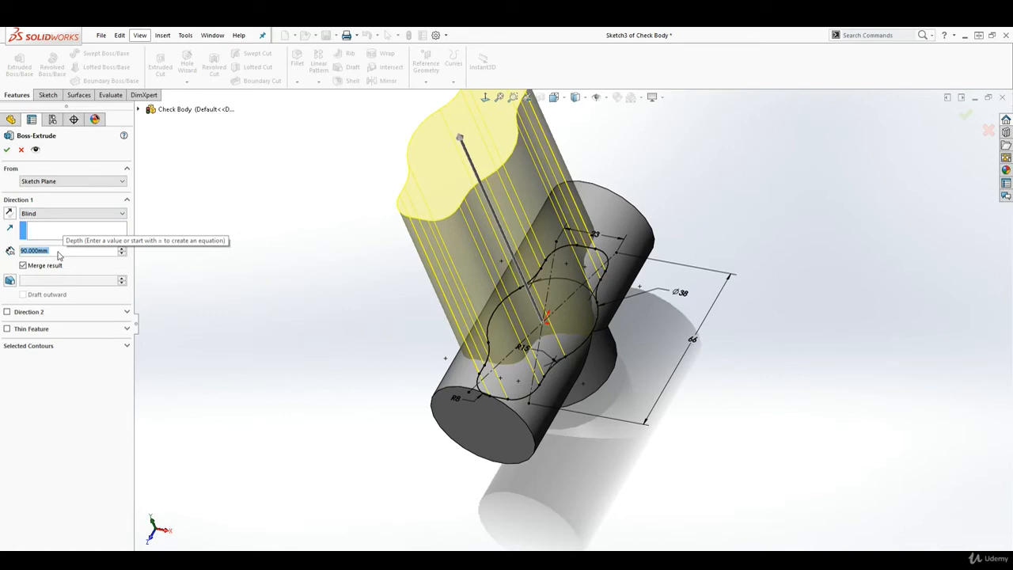
{"action": "type", "text": "37.5"}
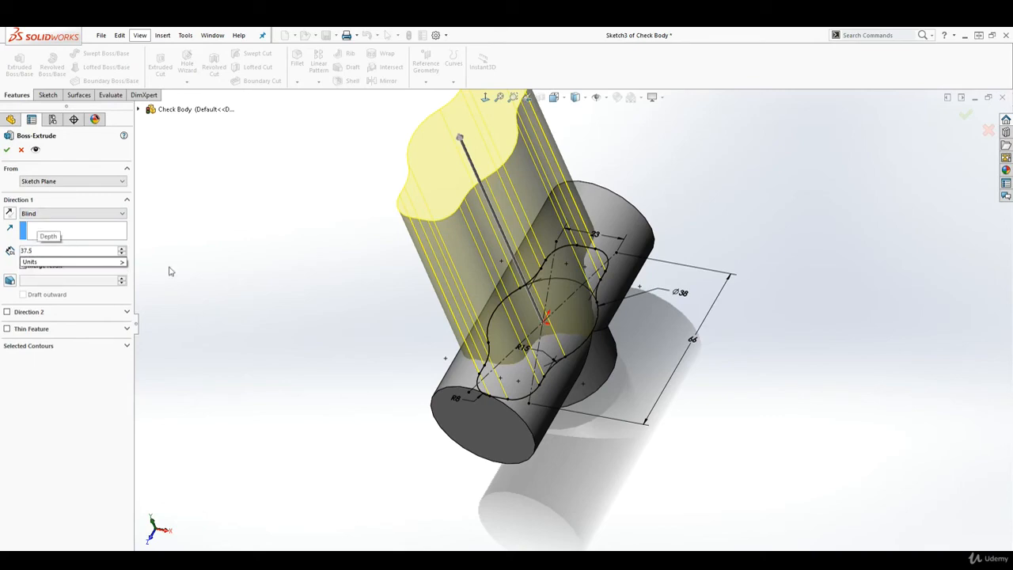
{"action": "key", "text": "Return"}
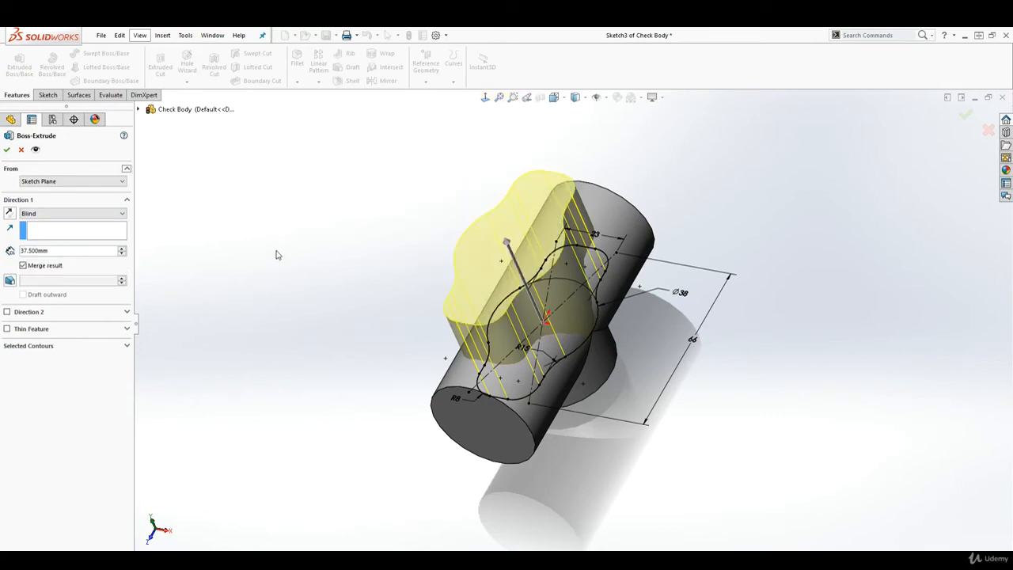
{"action": "middle_click_drag", "start_coordinate": [558, 376], "coordinate": [617, 413]}
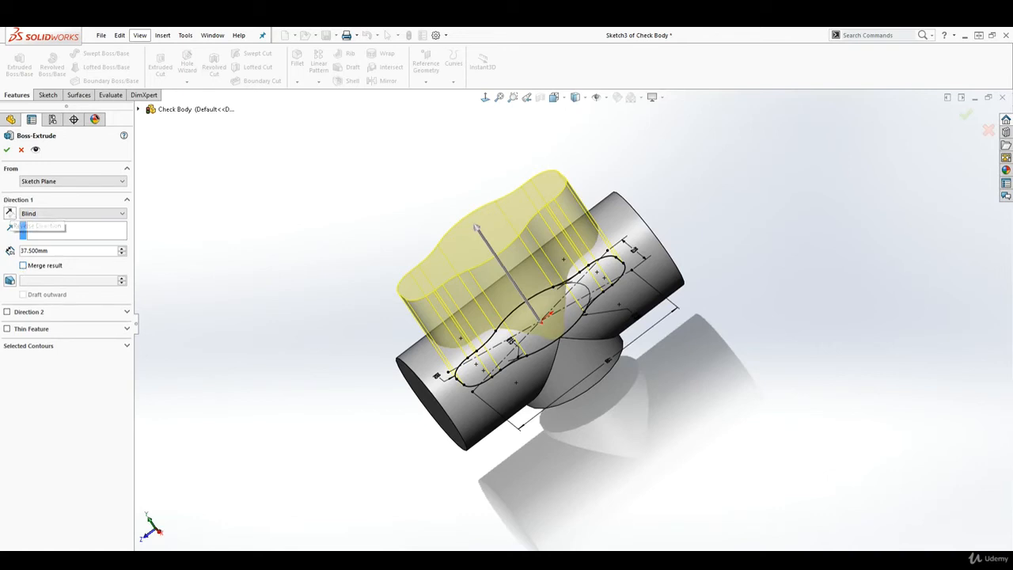
{"action": "left_click", "coordinate": [7, 150]}
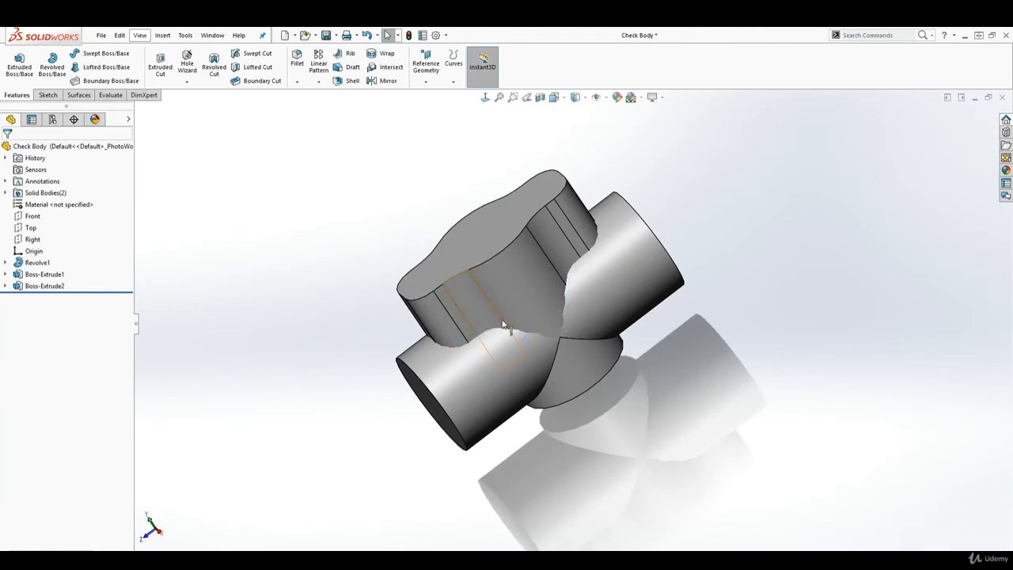
Edit Boss-Extrude2 and turn on Merge result so it joins the main body
{"action": "left_click", "coordinate": [510, 282]}
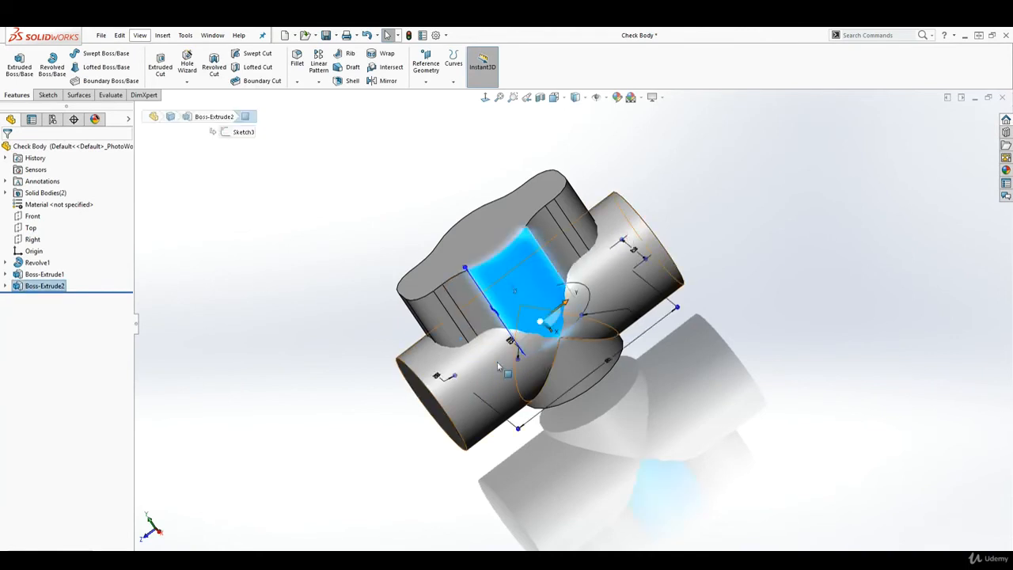
{"action": "left_click", "coordinate": [437, 301]}
{"action": "left_click", "coordinate": [497, 243]}
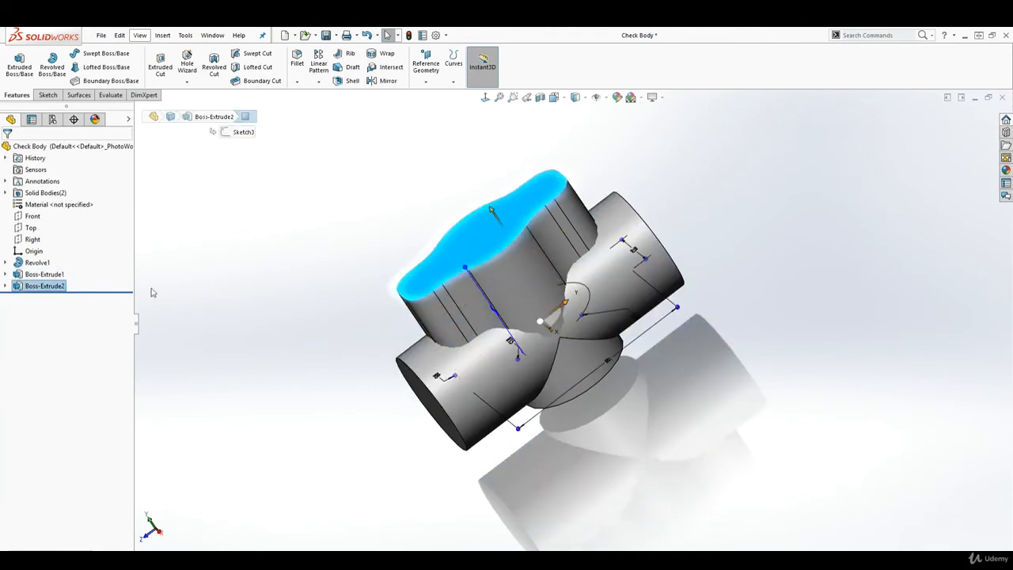
{"action": "right_click", "coordinate": [19, 290]}
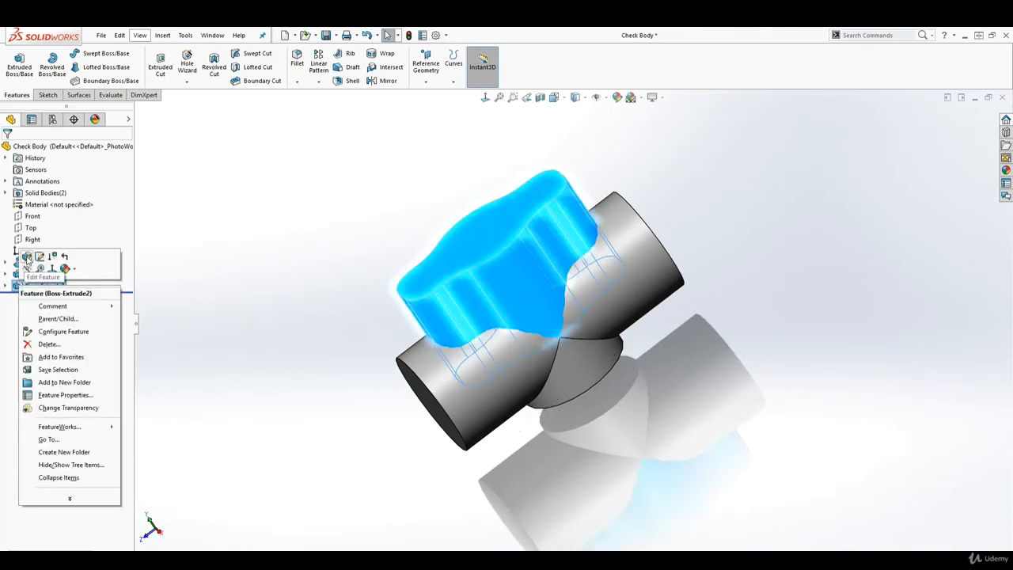
{"action": "left_click", "coordinate": [27, 257]}
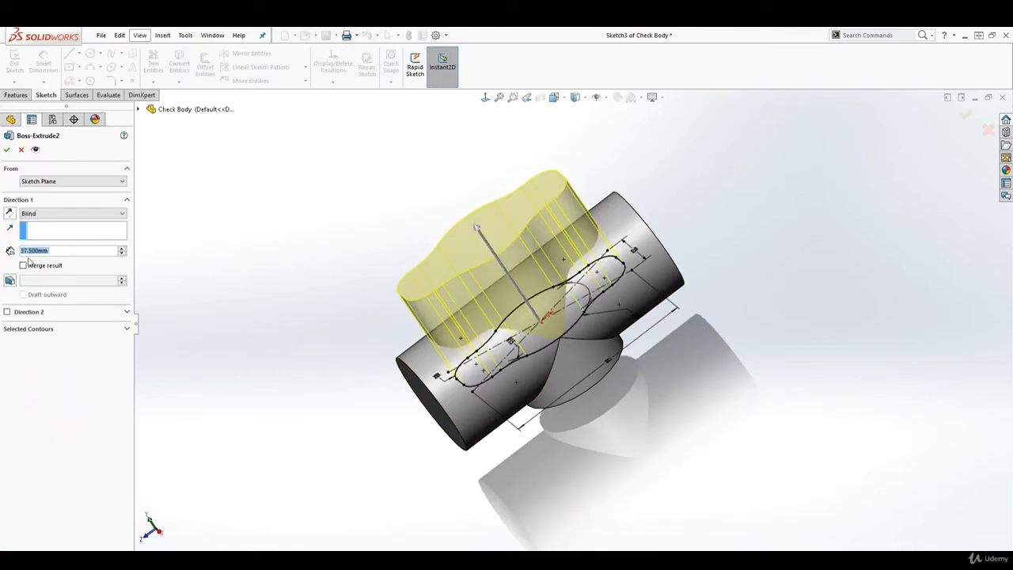
{"action": "left_click", "coordinate": [23, 266]}
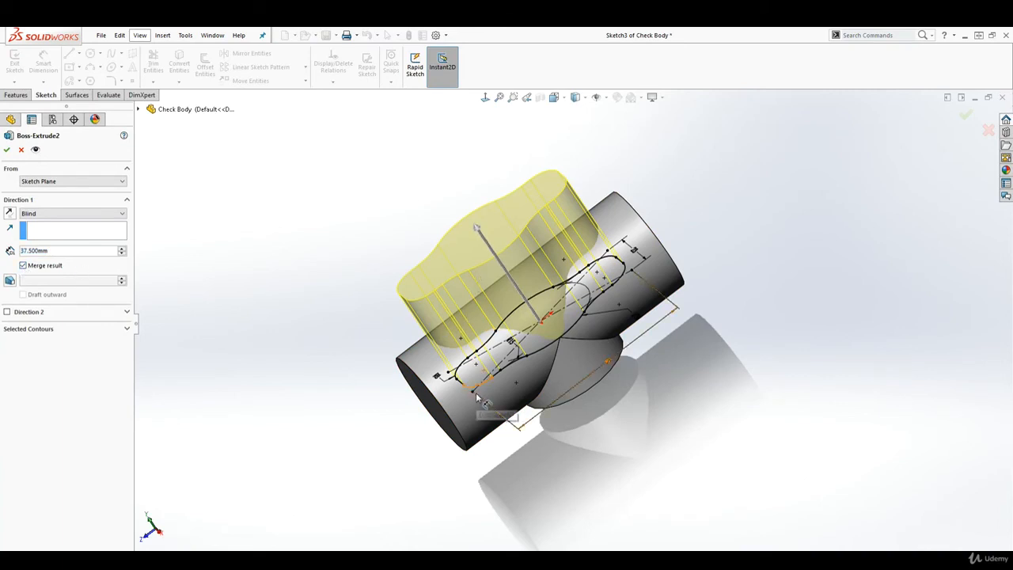
{"action": "left_click", "coordinate": [8, 149]}
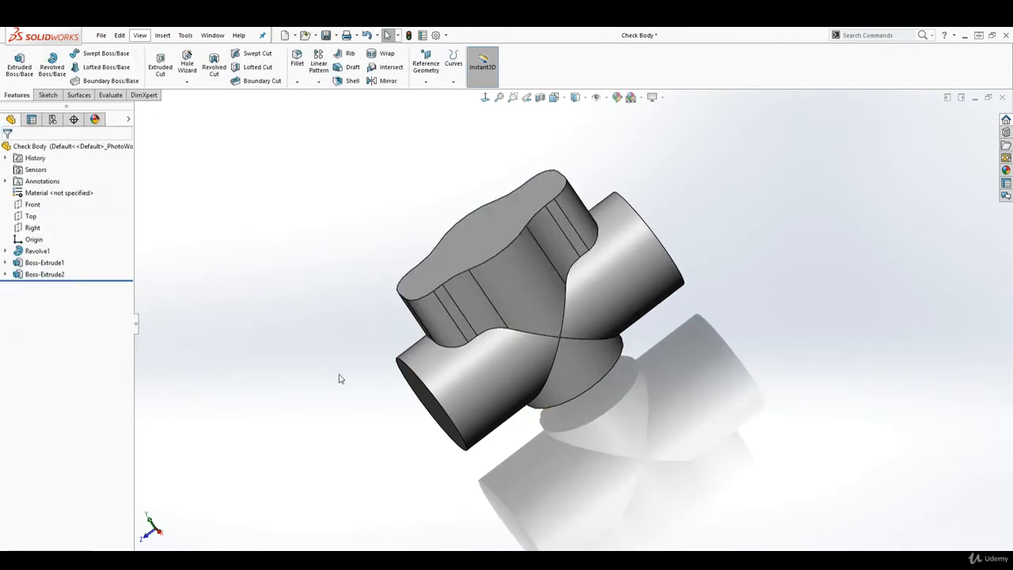
Start a new sketch on the boss's top face and view it Normal To
{"action": "middle_click_drag", "start_coordinate": [339, 377], "coordinate": [343, 368]}
{"action": "middle_click_drag", "start_coordinate": [381, 390], "coordinate": [376, 371]}
{"action": "key", "text": "Escape"}
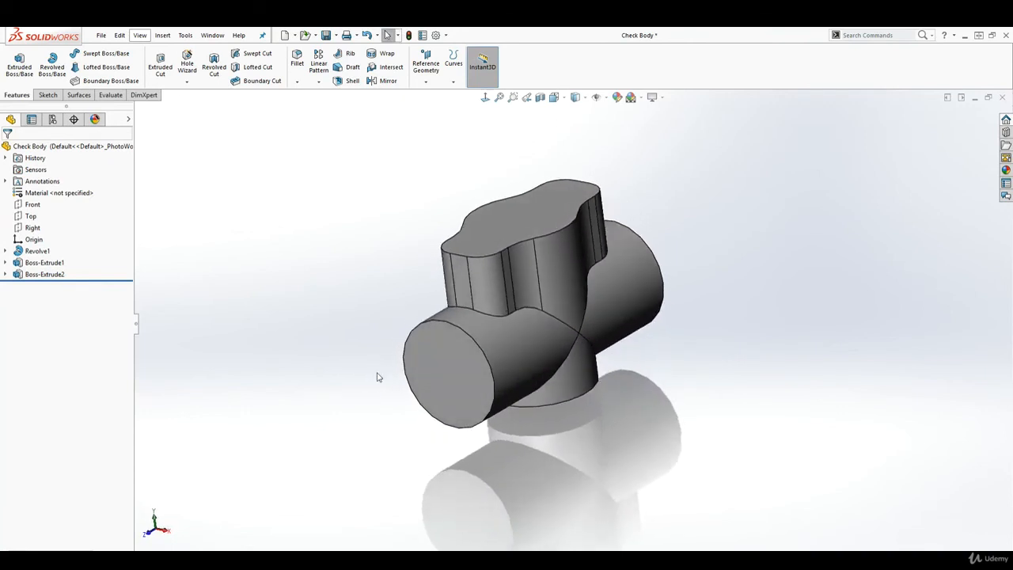
{"action": "left_click", "coordinate": [513, 215]}
{"action": "middle_click_drag", "start_coordinate": [570, 348], "coordinate": [633, 461]}
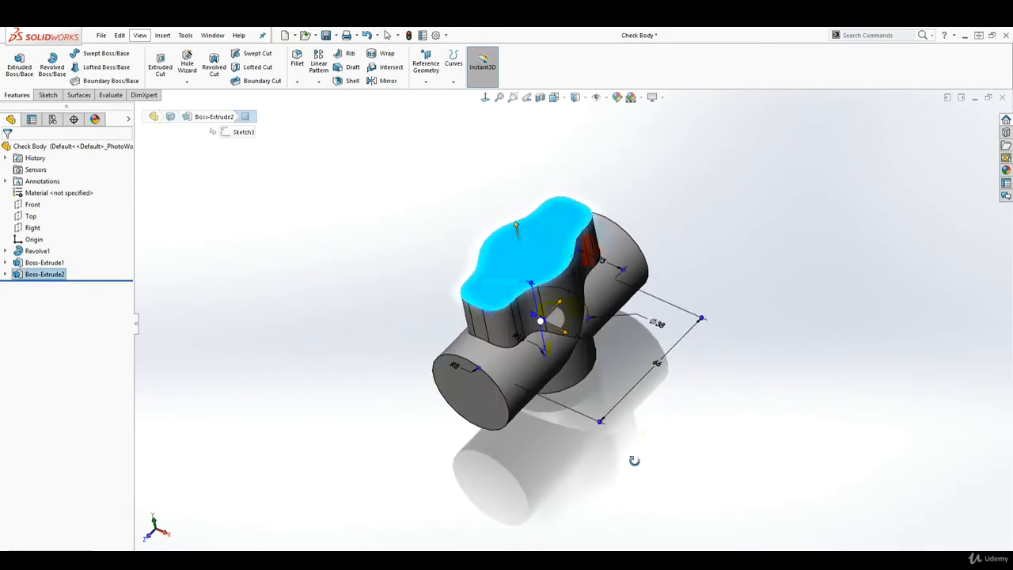
{"action": "left_click", "coordinate": [47, 95]}
{"action": "left_click", "coordinate": [14, 60]}
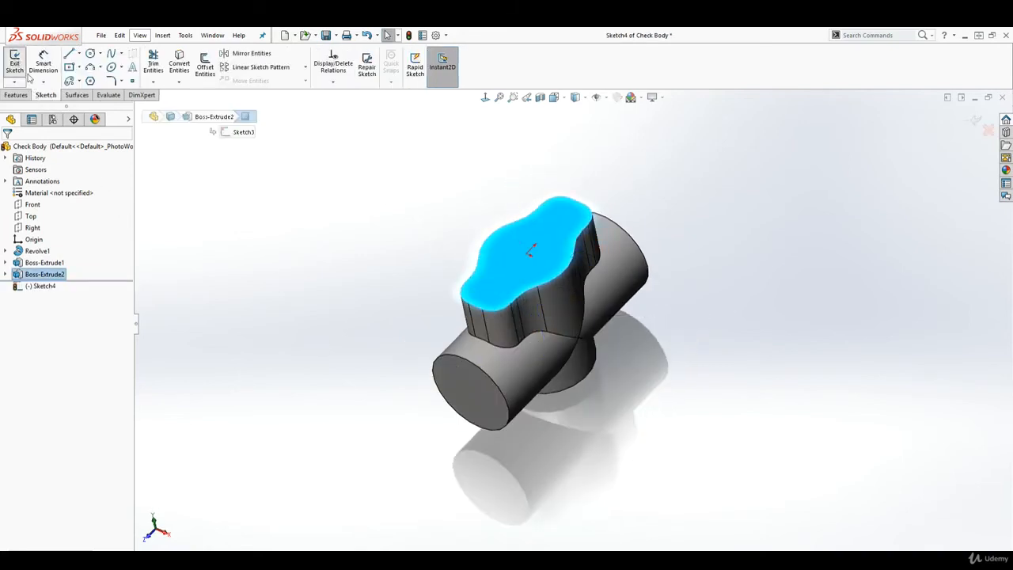
{"action": "left_click", "coordinate": [485, 98]}
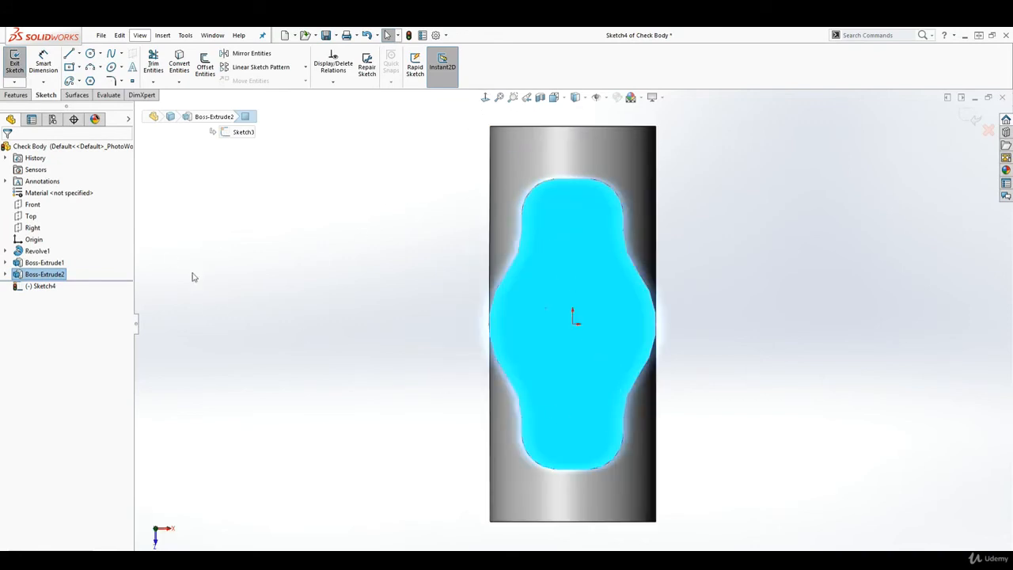
Draw a circle centred on the origin and dimension its diameter to 72 mm
{"action": "left_click", "coordinate": [91, 54]}
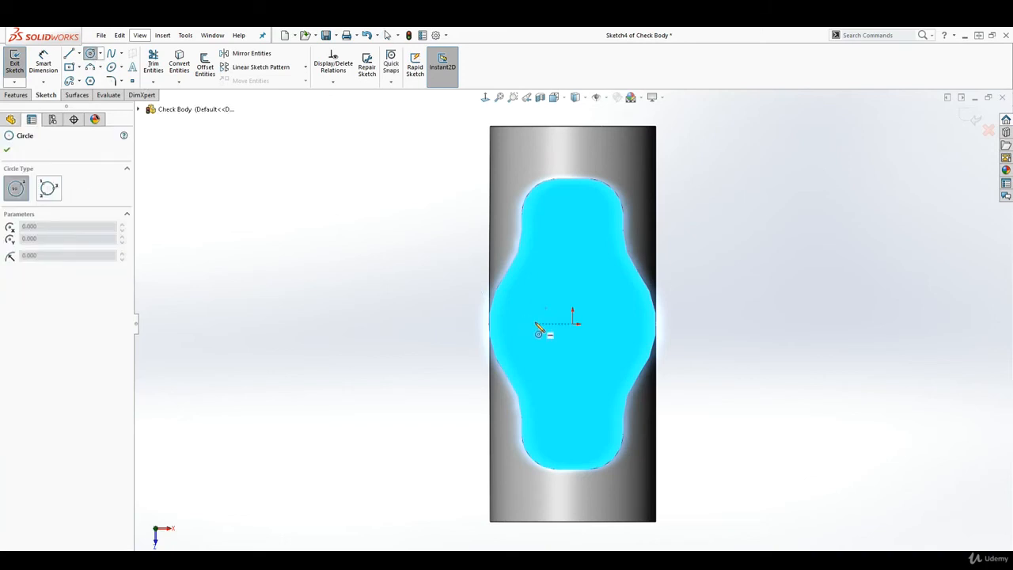
{"action": "left_click", "coordinate": [573, 323]}
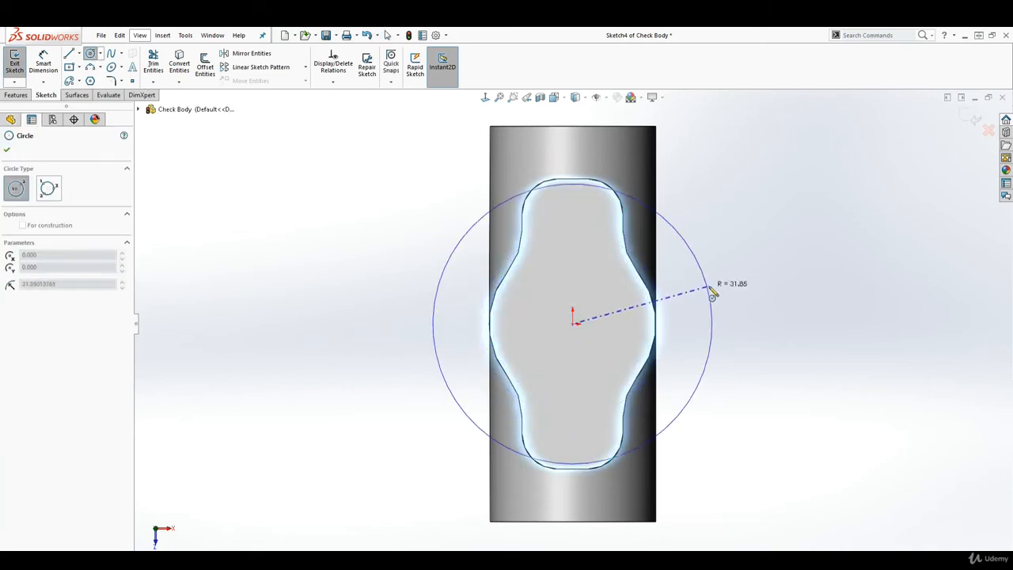
{"action": "left_click", "coordinate": [728, 278]}
{"action": "key", "text": "Escape"}
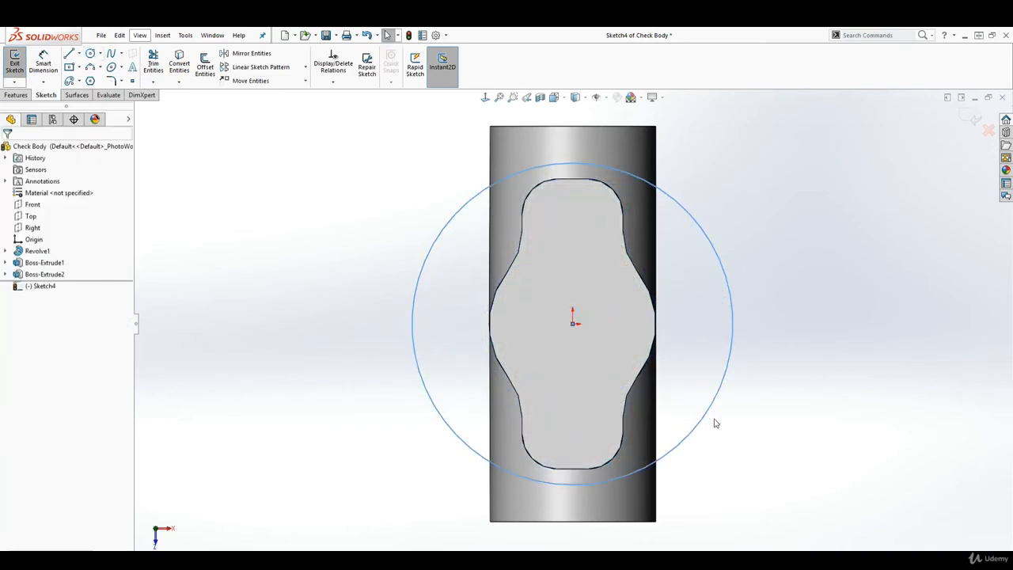
{"action": "right_click_drag", "start_coordinate": [725, 485], "coordinate": [746, 395]}
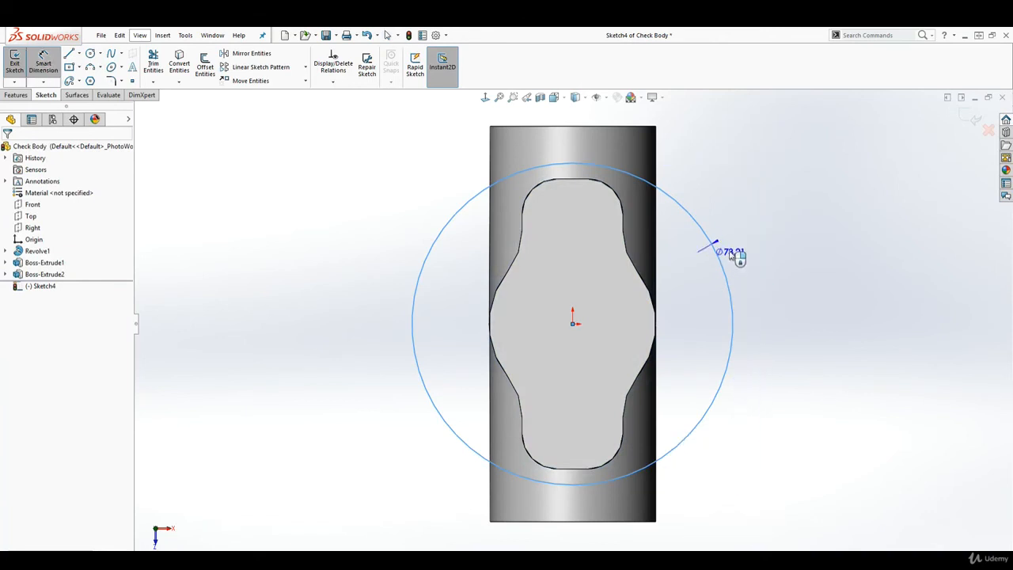
{"action": "left_click", "coordinate": [769, 203]}
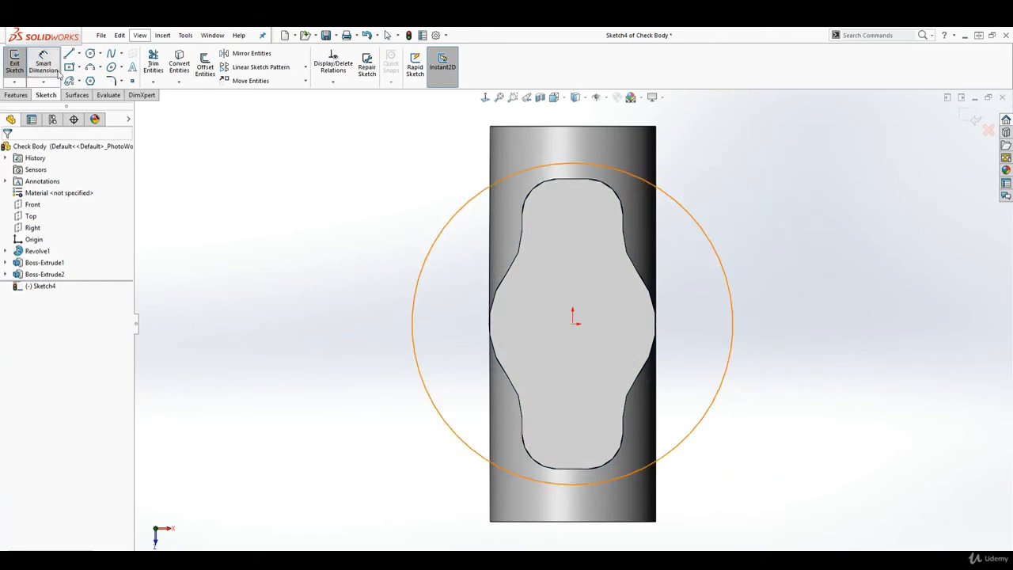
{"action": "left_click", "coordinate": [698, 225]}
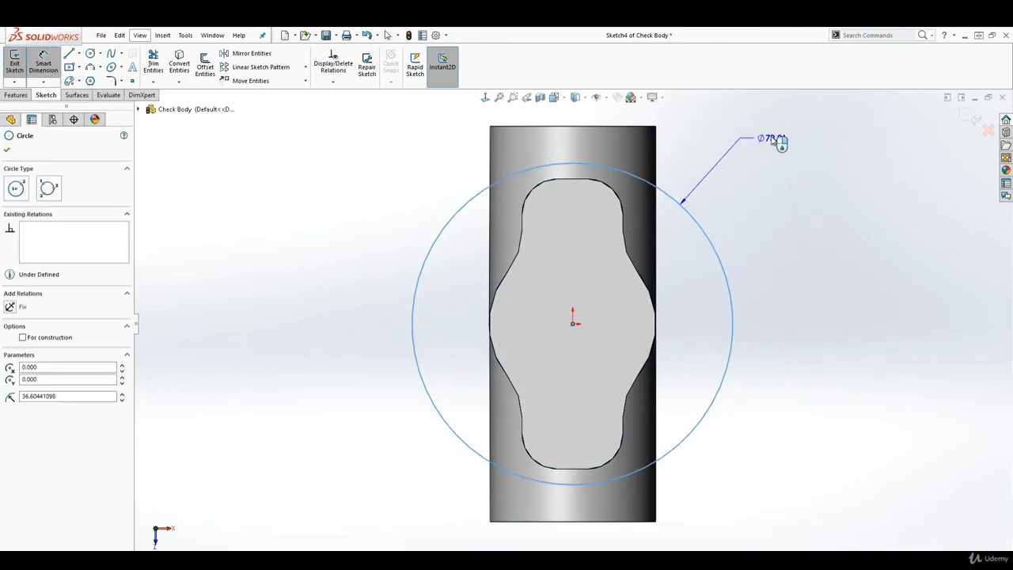
{"action": "left_click", "coordinate": [774, 139]}
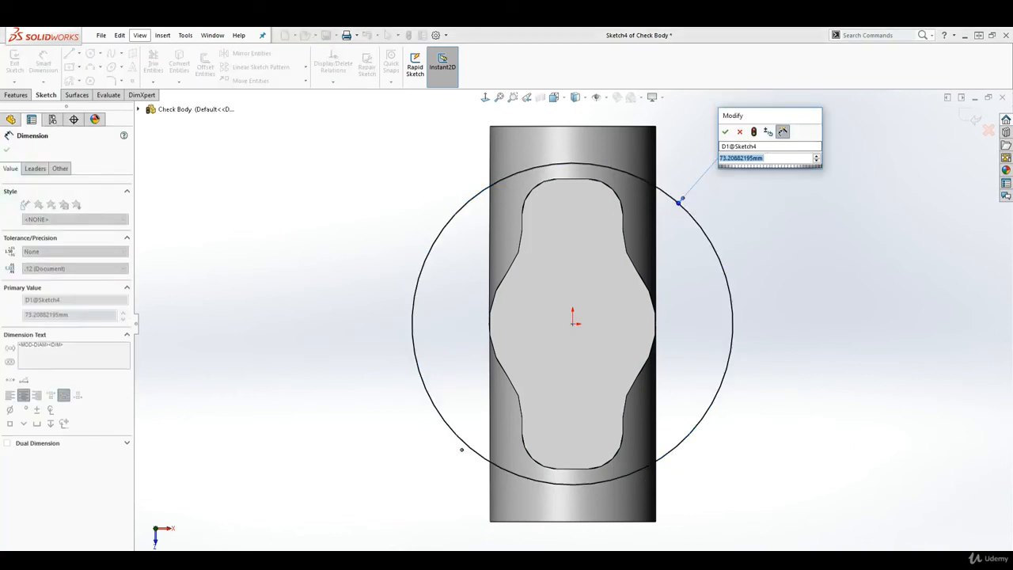
{"action": "type", "text": "72"}
{"action": "key", "text": "Return"}
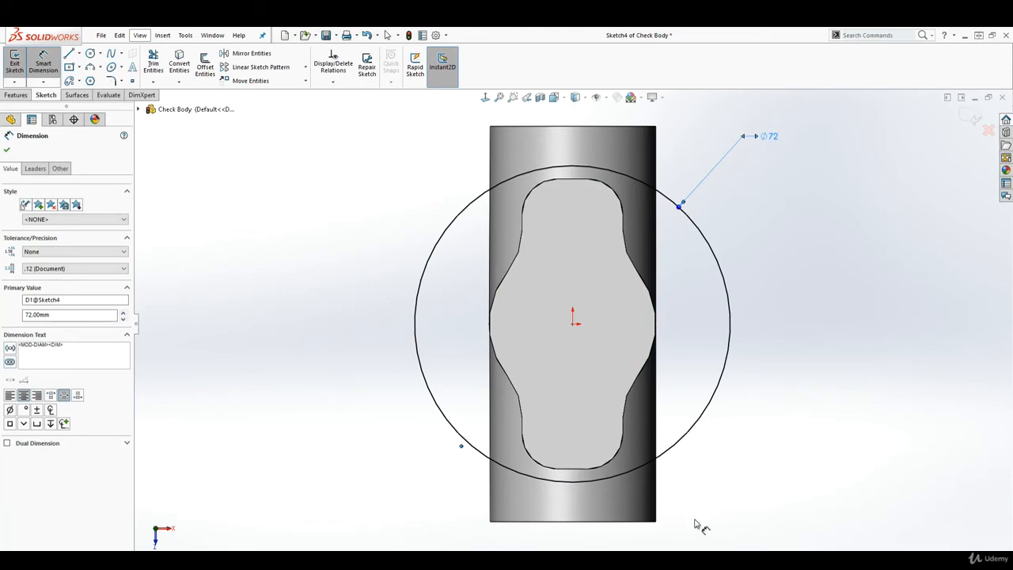
{"action": "mouse_move", "coordinate": [844, 482]}
{"action": "middle_mouse_down"}
{"action": "mouse_move", "coordinate": [841, 400]}
{"action": "mouse_move", "coordinate": [752, 294]}
{"action": "mouse_move", "coordinate": [775, 334]}
{"action": "mouse_move", "coordinate": [795, 334]}
{"action": "middle_mouse_up"}
Extrude the 72 mm circle in the reversed direction, down into the part, to a Blind depth of 12 mm
{"action": "left_click", "coordinate": [17, 95]}
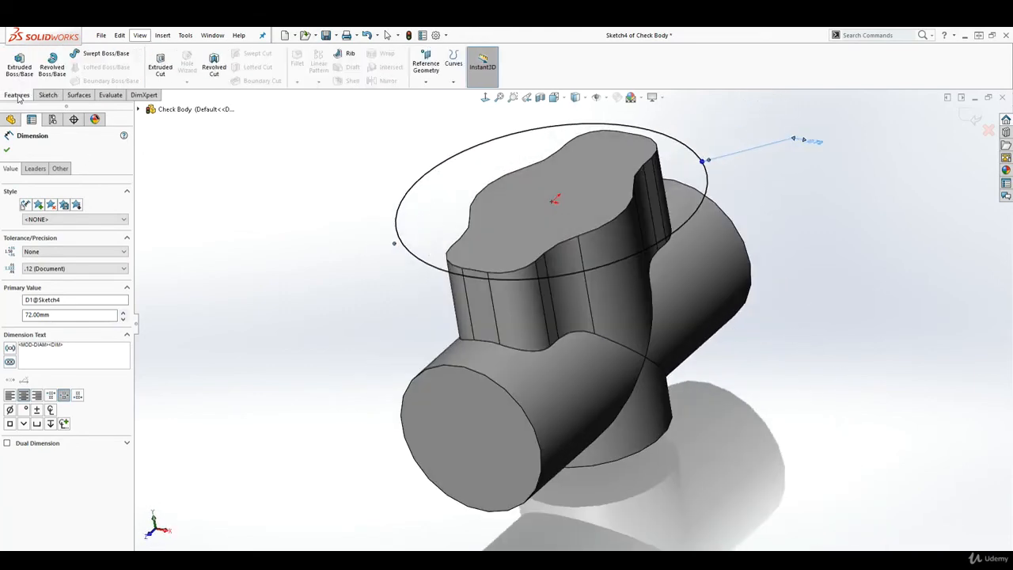
{"action": "left_click", "coordinate": [19, 64]}
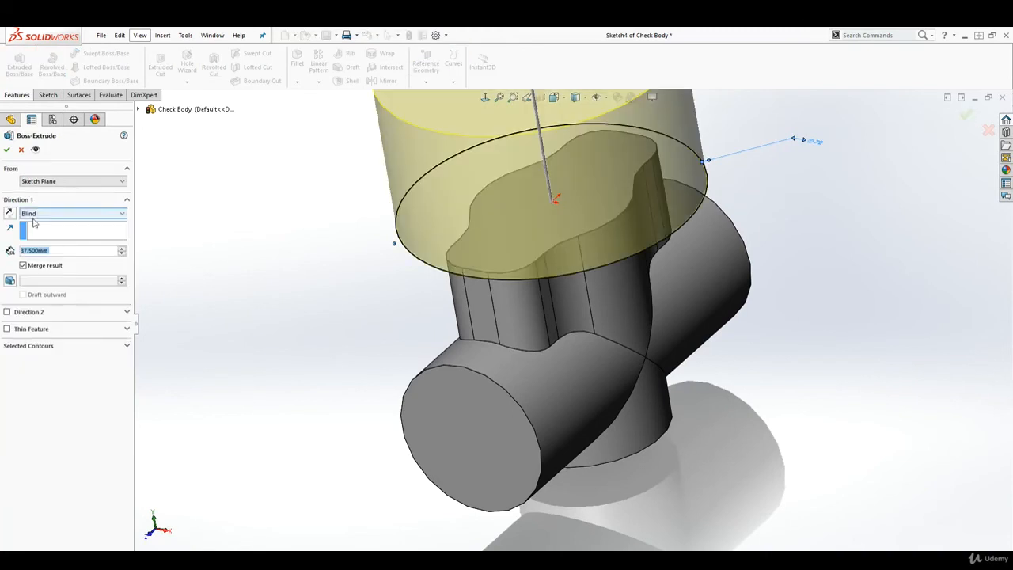
{"action": "scroll", "coordinate": [589, 415], "scroll_direction": "up", "scroll_amount": 3}
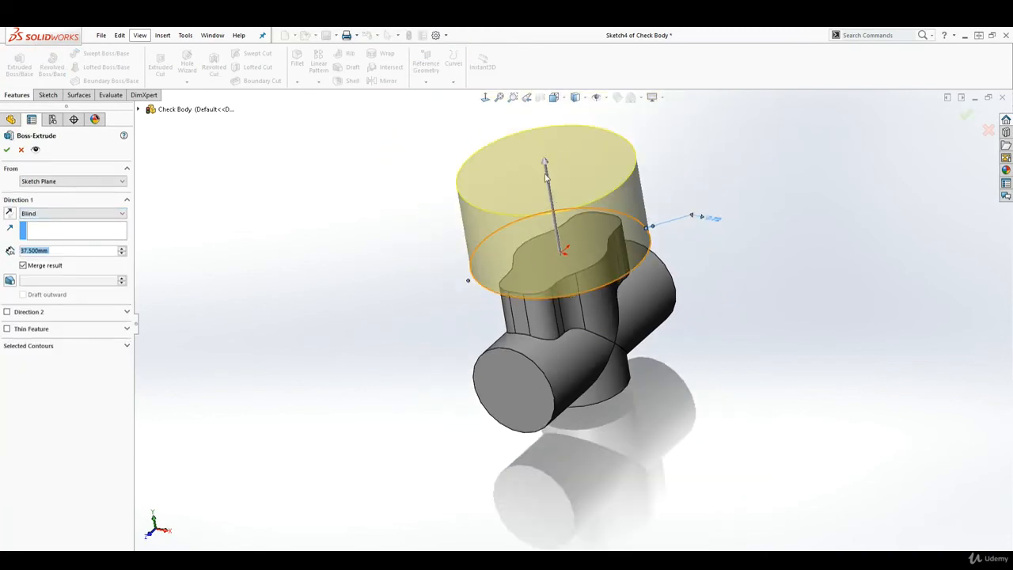
{"action": "left_click", "coordinate": [10, 213]}
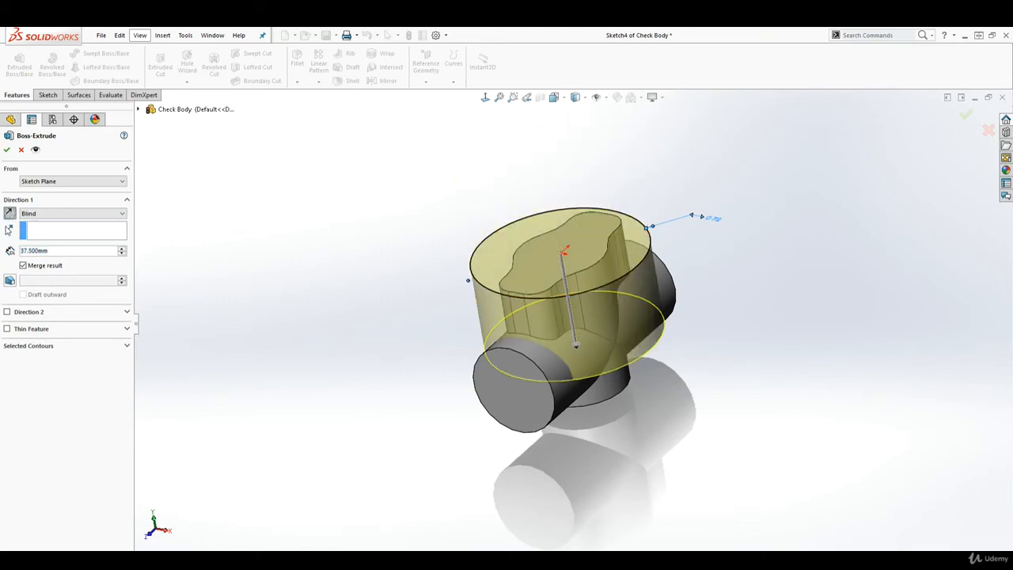
{"action": "left_click_drag", "start_coordinate": [54, 251], "coordinate": [12, 247]}
{"action": "type", "text": "12"}
{"action": "key", "text": "Return"}
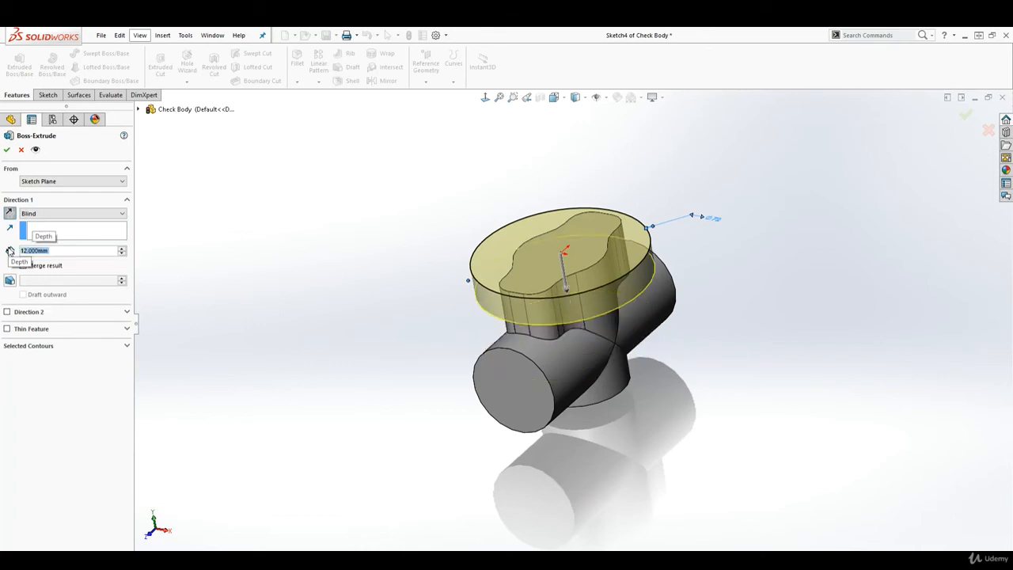
{"action": "middle_click_drag", "start_coordinate": [794, 408], "coordinate": [764, 389]}
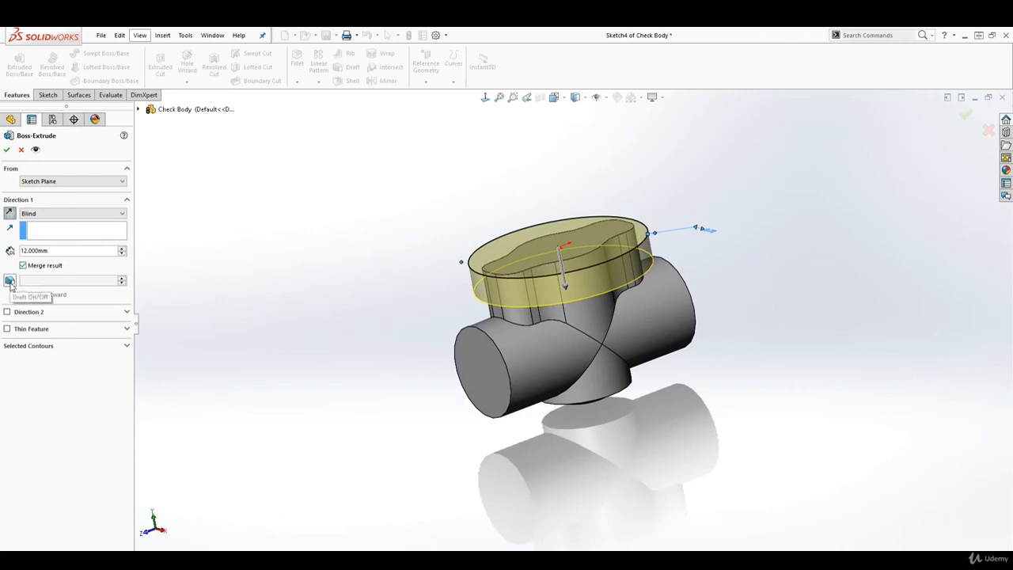
Try a draft on the extrusion, then set the draft angle to 0° and finish the disc cap
{"action": "left_click", "coordinate": [10, 281]}
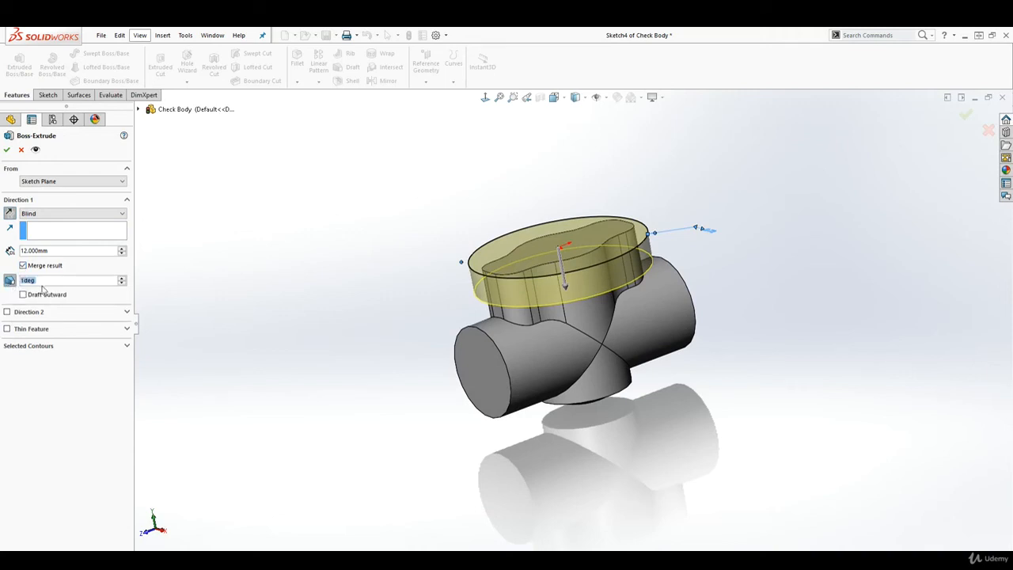
{"action": "left_click", "coordinate": [123, 278]}
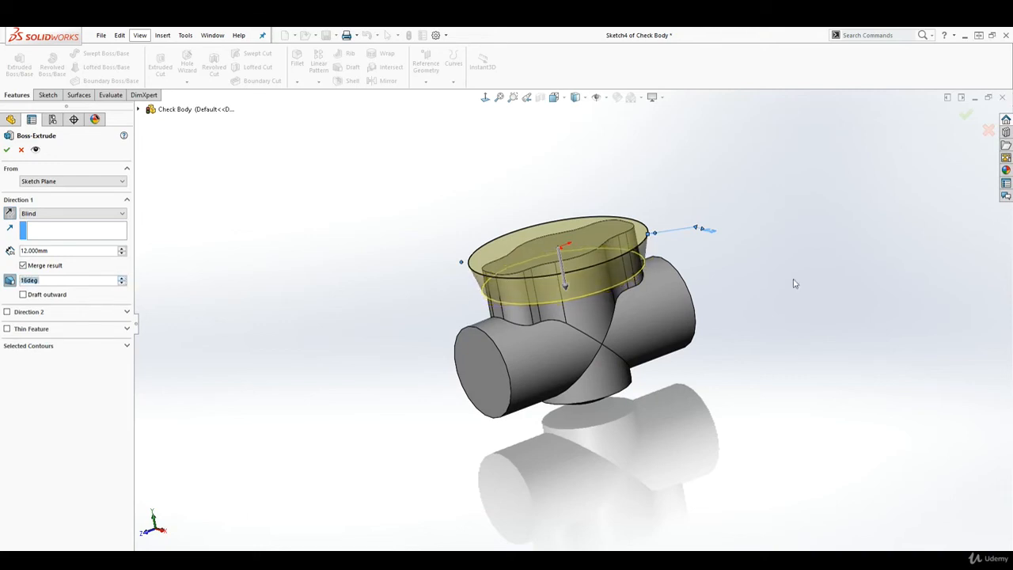
{"action": "scroll", "coordinate": [472, 266], "scroll_direction": "down", "scroll_amount": 3}
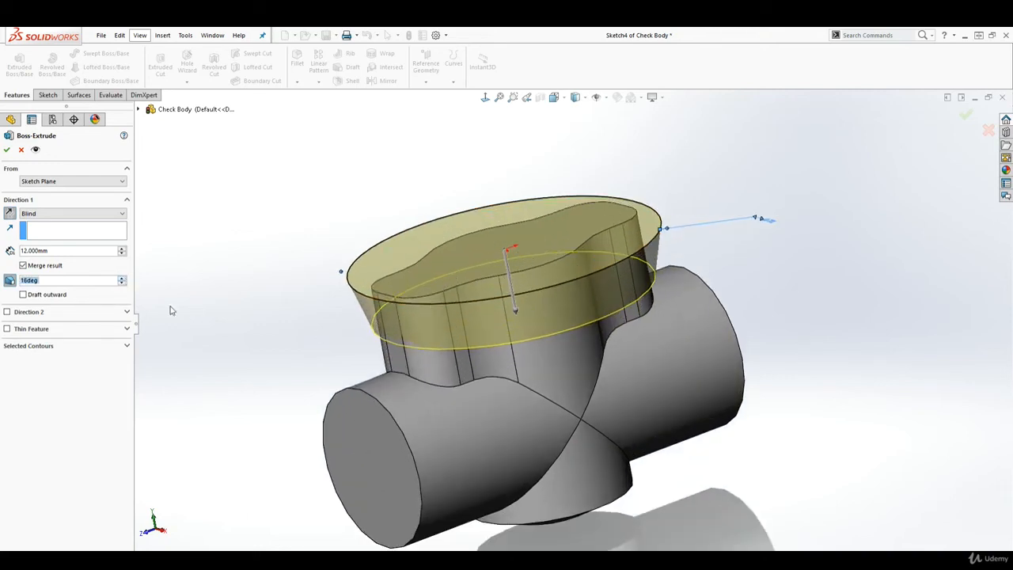
{"action": "left_click", "coordinate": [23, 294]}
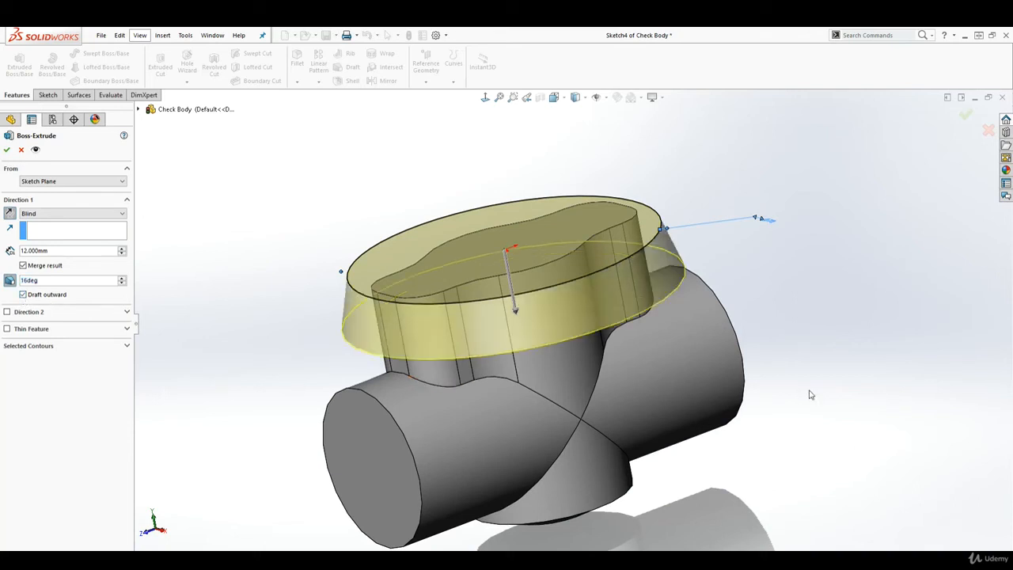
{"action": "left_click", "coordinate": [23, 294]}
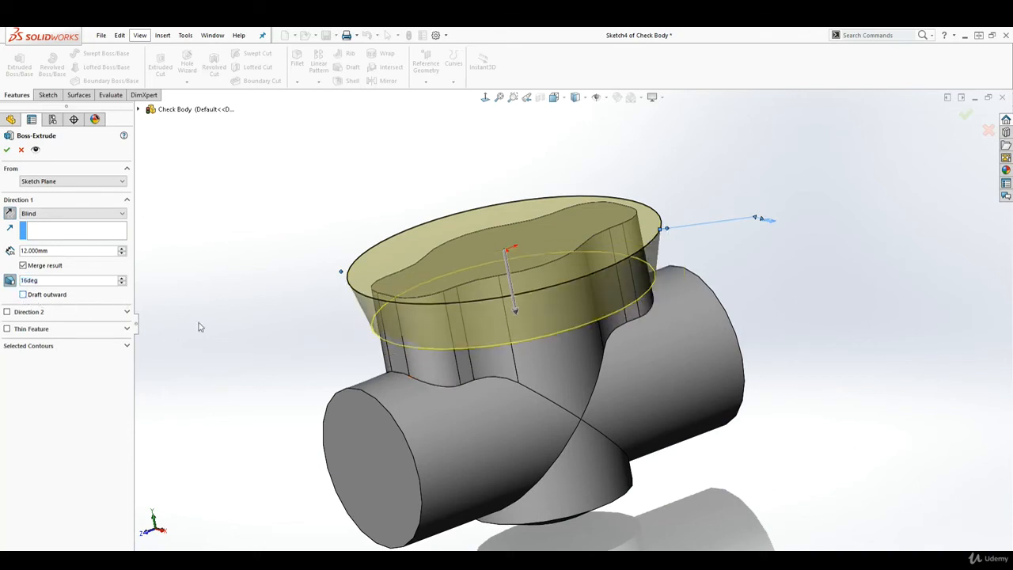
{"action": "double_click", "coordinate": [44, 282]}
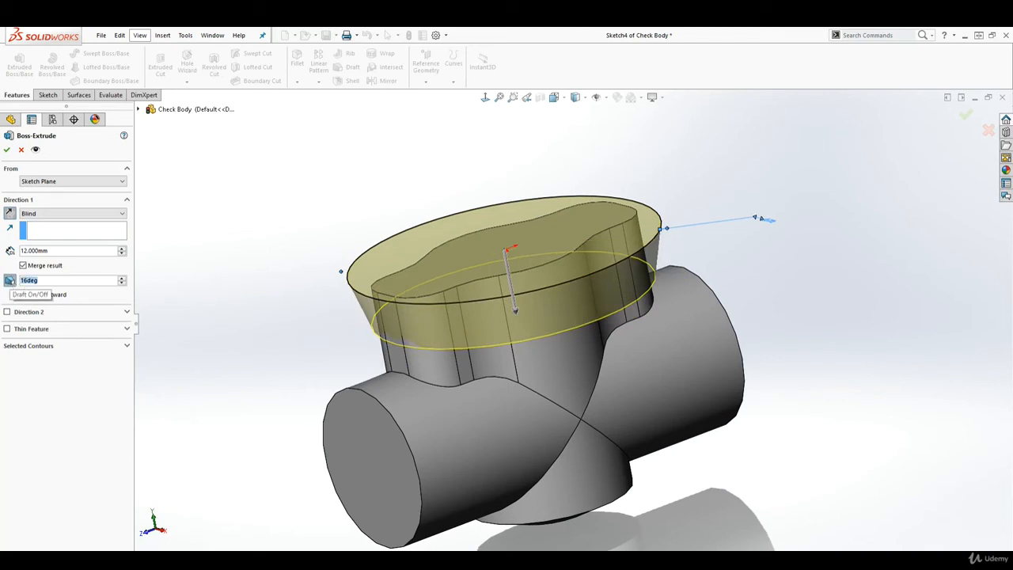
{"action": "type", "text": "0"}
{"action": "key", "text": "Return"}
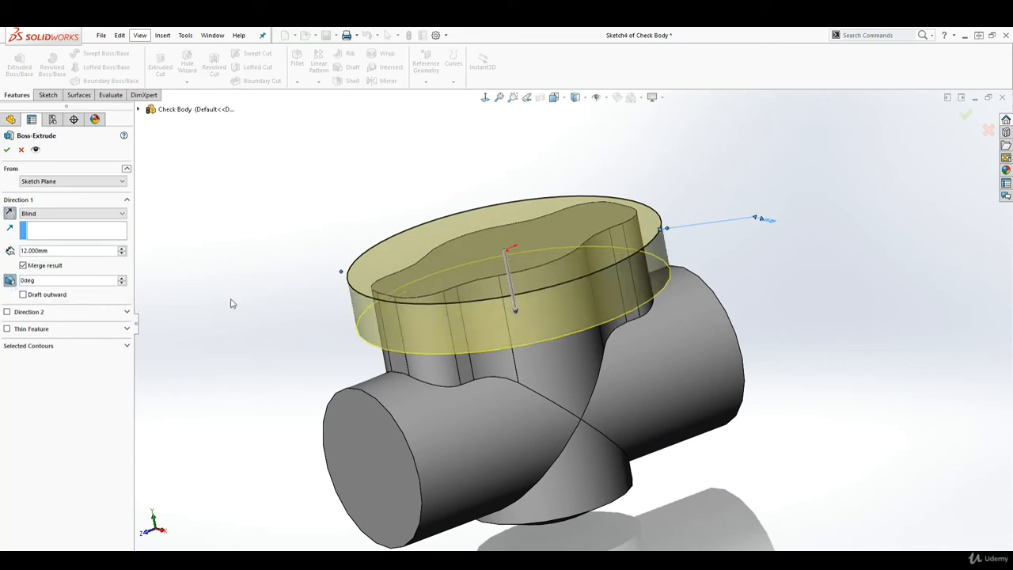
{"action": "left_click", "coordinate": [6, 149]}
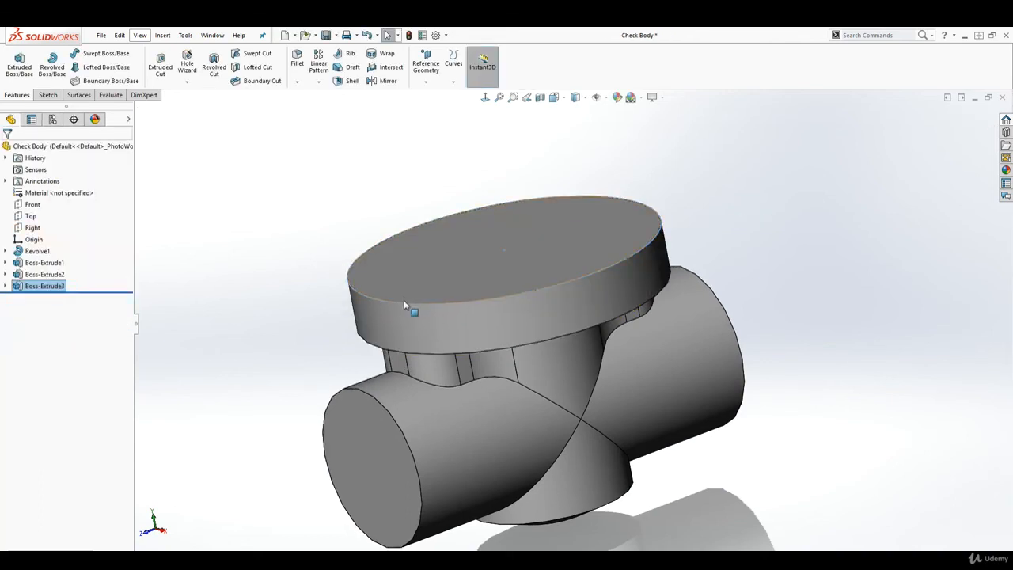
Start Sketch5 on the Right plane and turn the view Normal To it
{"action": "middle_click_drag", "start_coordinate": [403, 300], "coordinate": [577, 396]}
{"action": "left_click", "coordinate": [255, 212]}
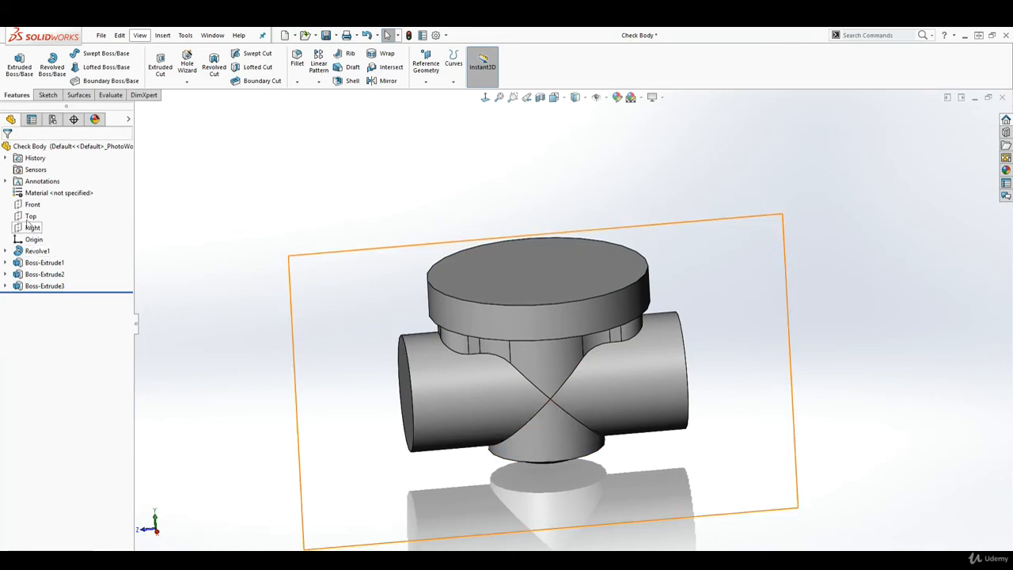
{"action": "left_click", "coordinate": [31, 228]}
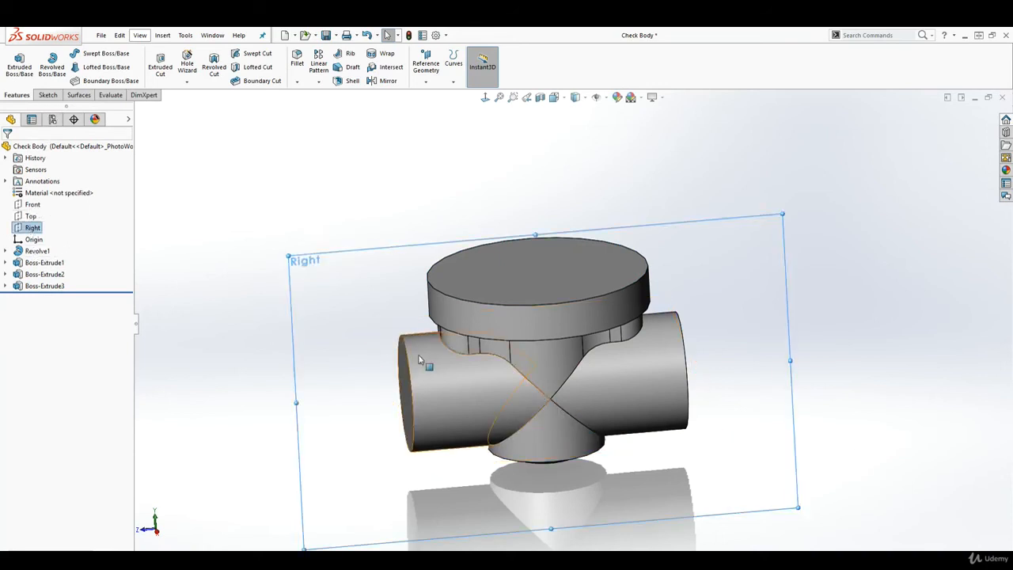
{"action": "left_click", "coordinate": [48, 94]}
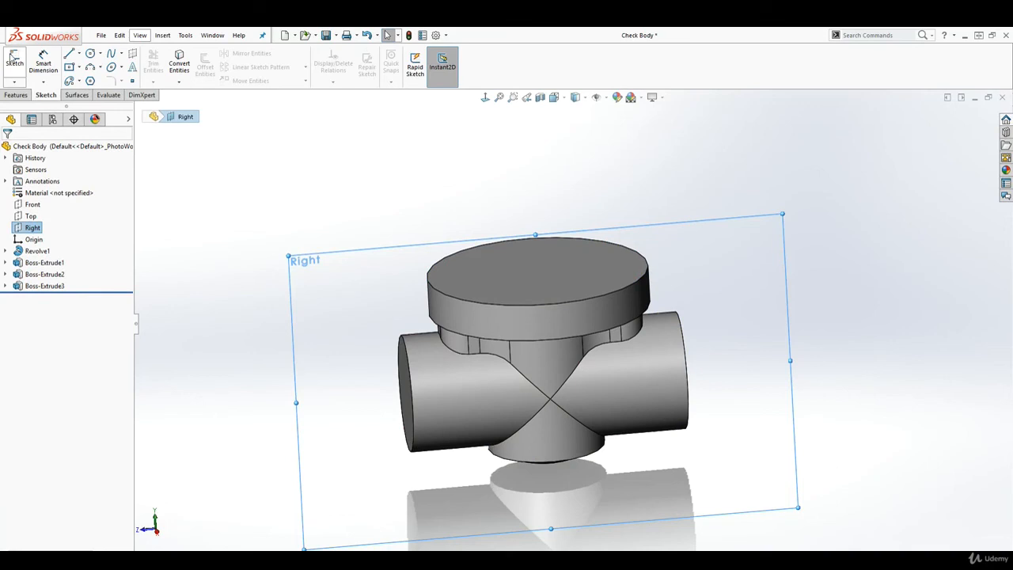
{"action": "left_click", "coordinate": [15, 57]}
{"action": "left_click", "coordinate": [485, 97]}
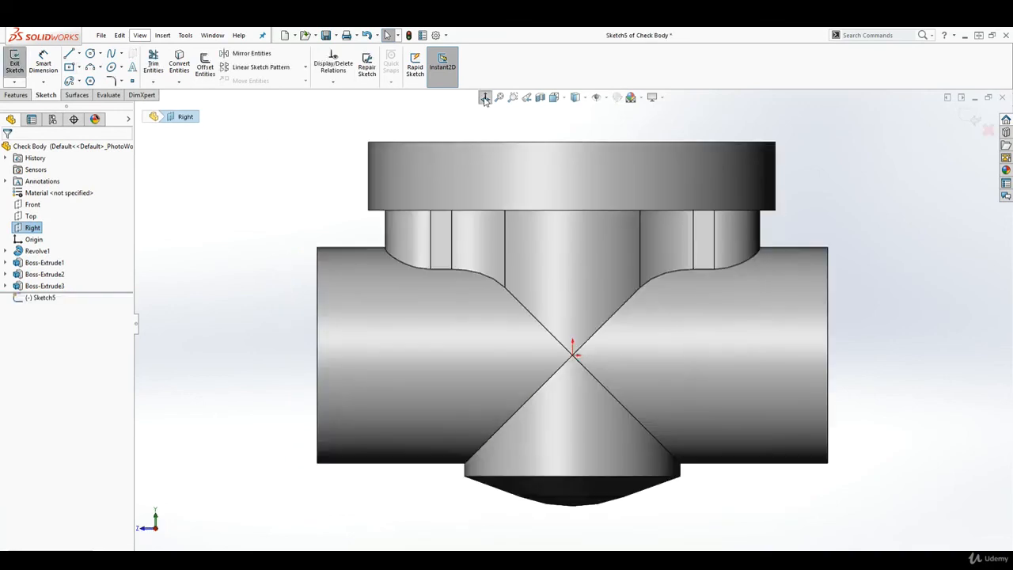
Draw a centre rectangle with its centre at the origin
{"action": "left_click", "coordinate": [70, 67]}
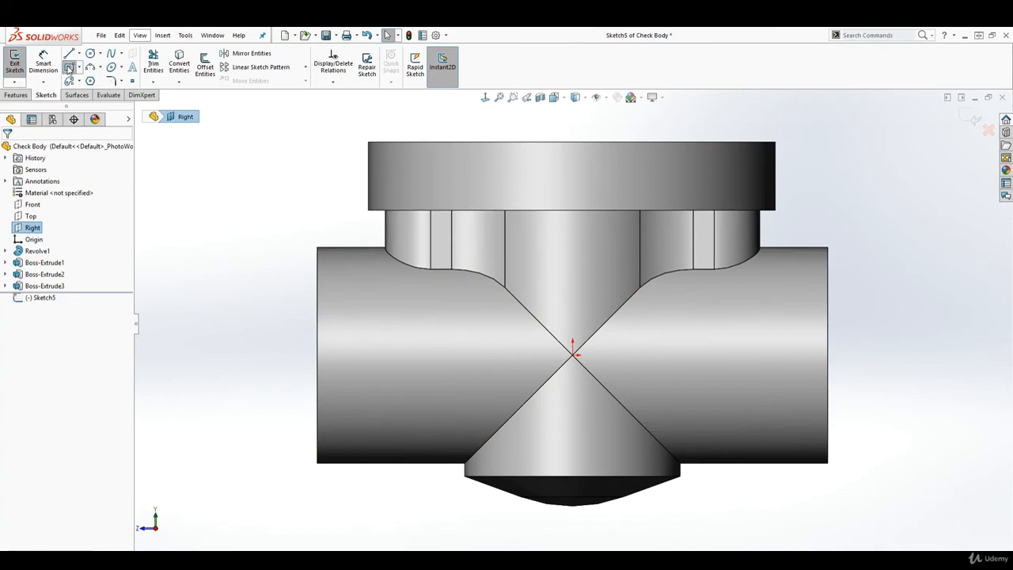
{"action": "left_click", "coordinate": [572, 354]}
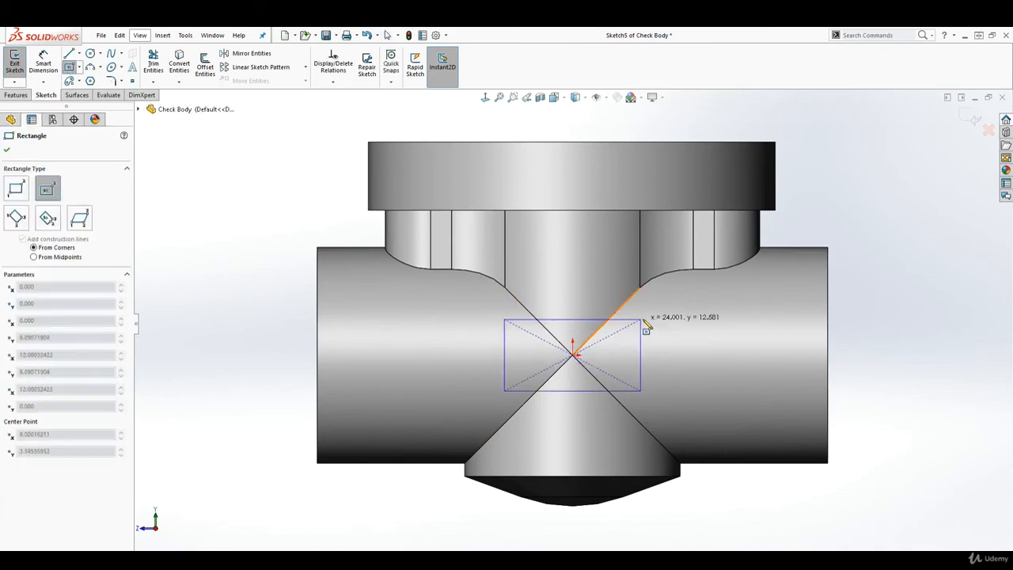
{"action": "left_click", "coordinate": [677, 286]}
{"action": "key", "text": "Escape"}
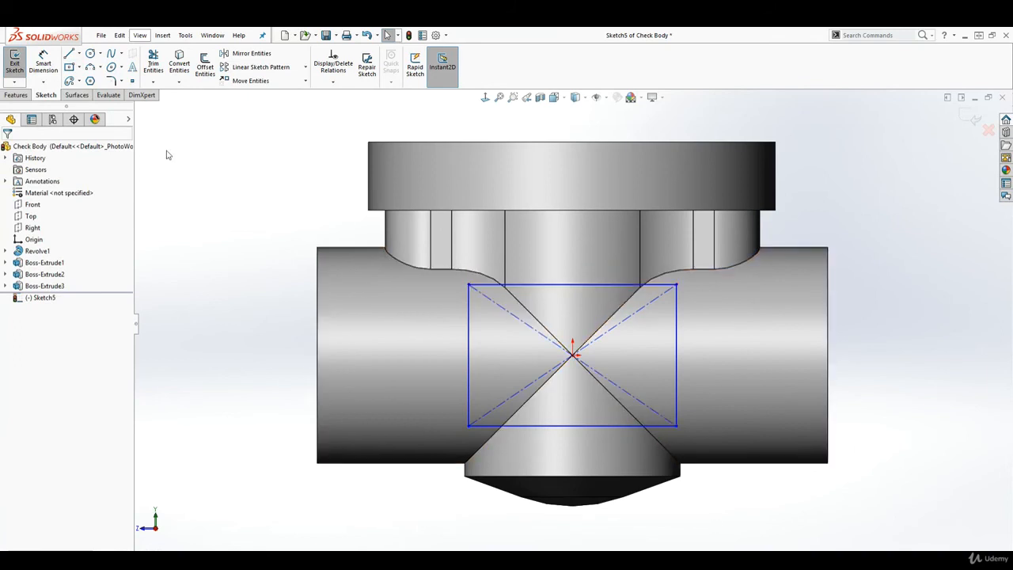
Dimension the rectangle 33 mm wide on the top edge and 22 mm tall on the right edge
{"action": "left_click", "coordinate": [44, 57]}
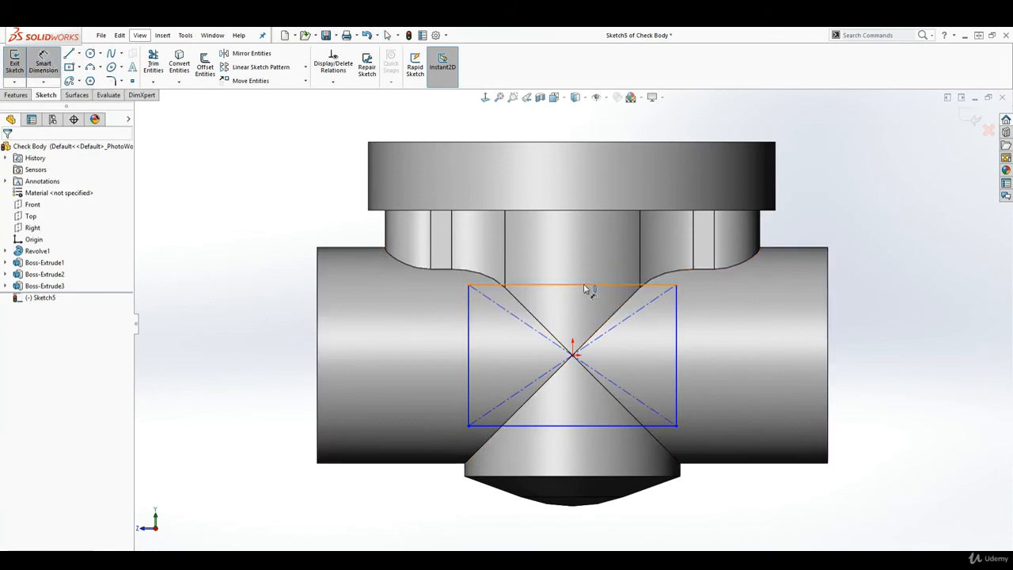
{"action": "left_click", "coordinate": [587, 286]}
{"action": "left_click", "coordinate": [571, 246]}
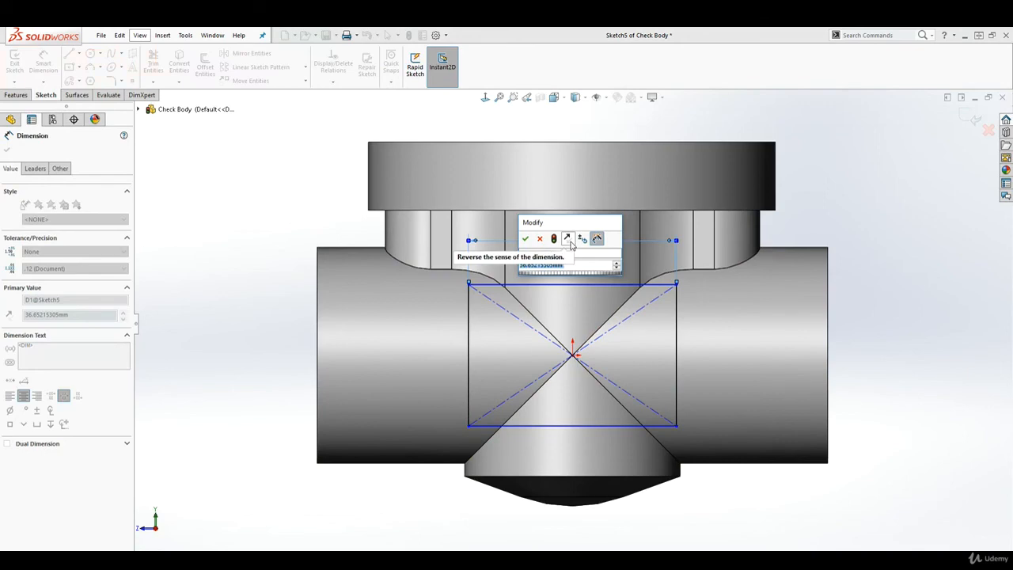
{"action": "type", "text": "33"}
{"action": "key", "text": "Return"}
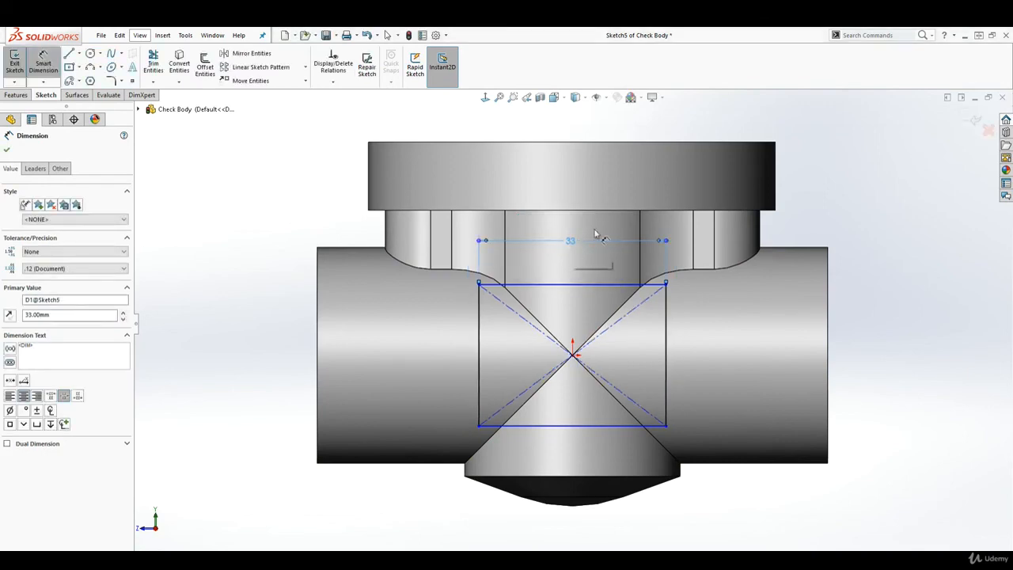
{"action": "left_click", "coordinate": [666, 333]}
{"action": "left_click", "coordinate": [715, 345]}
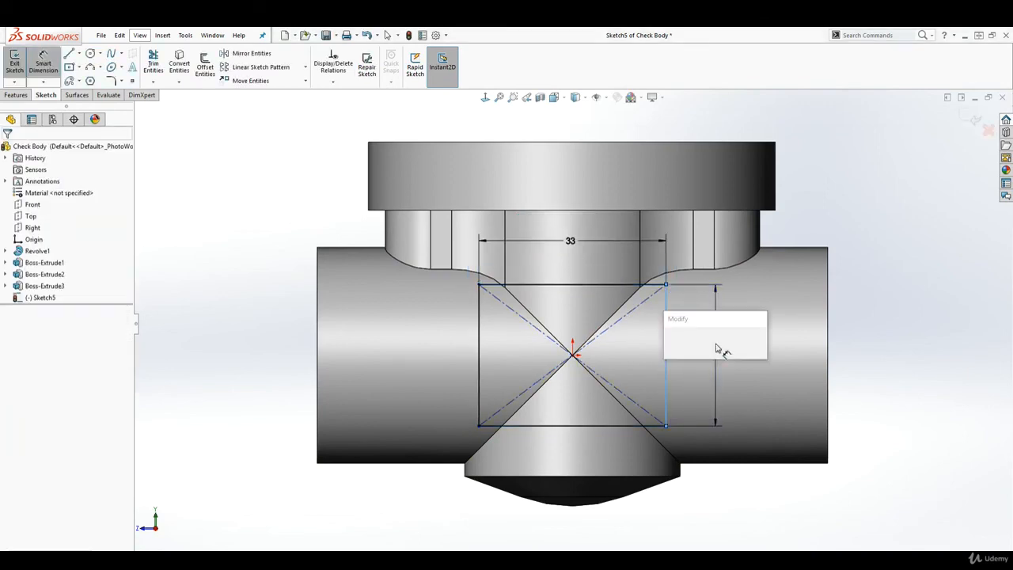
{"action": "type", "text": "22"}
{"action": "key", "text": "Return"}
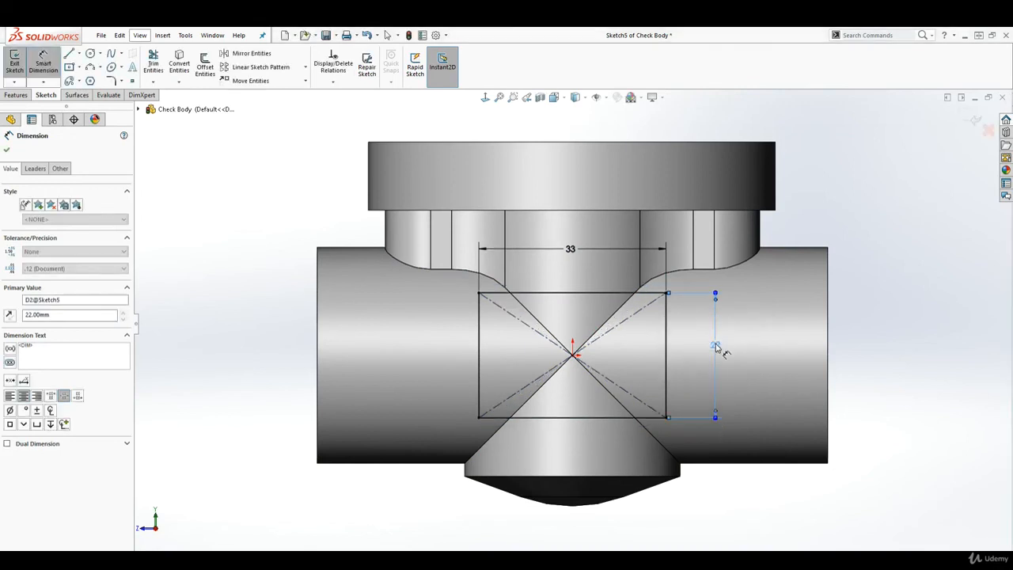
{"action": "key", "text": "Escape"}
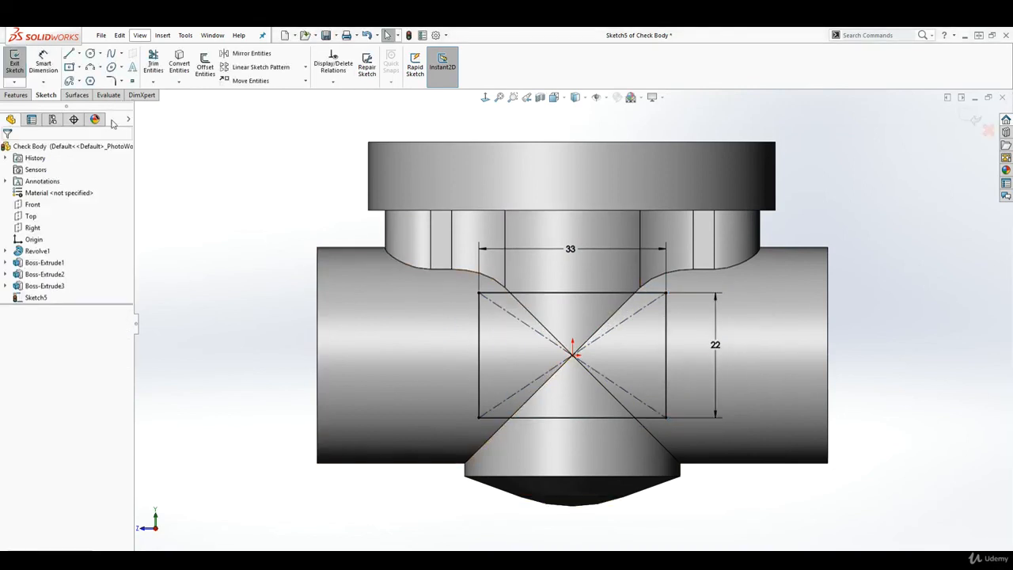
Apply 3 mm sketch fillets to all four corners of the 33×22 rectangle
{"action": "left_click", "coordinate": [111, 80]}
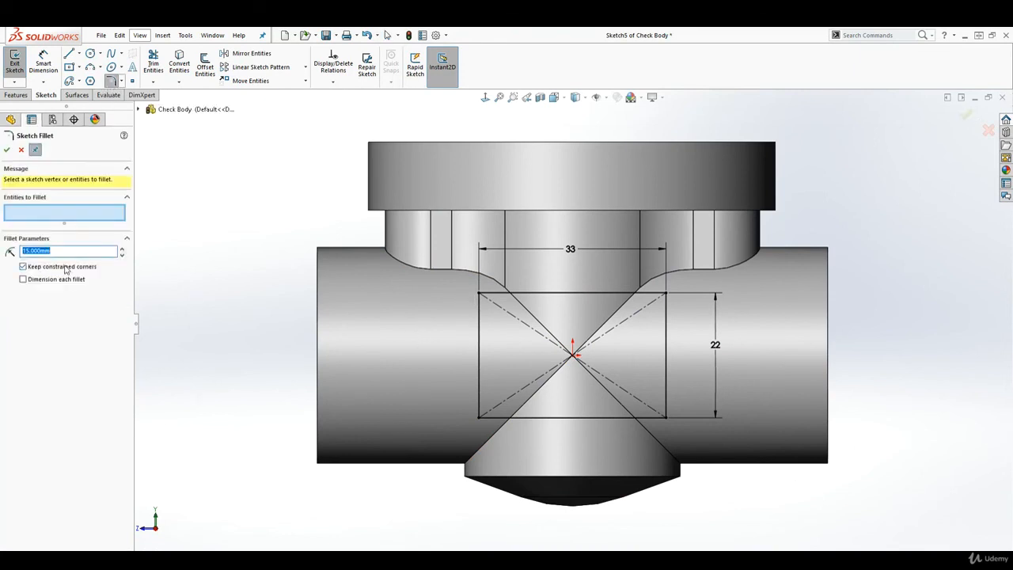
{"action": "type", "text": "3"}
{"action": "left_click", "coordinate": [479, 293]}
{"action": "left_click", "coordinate": [665, 295]}
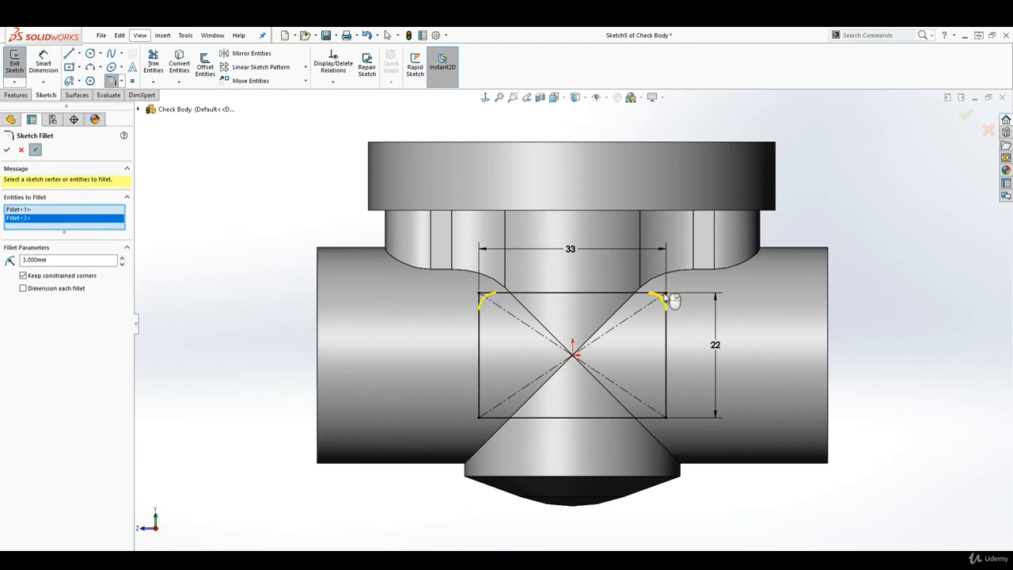
{"action": "left_click", "coordinate": [665, 419]}
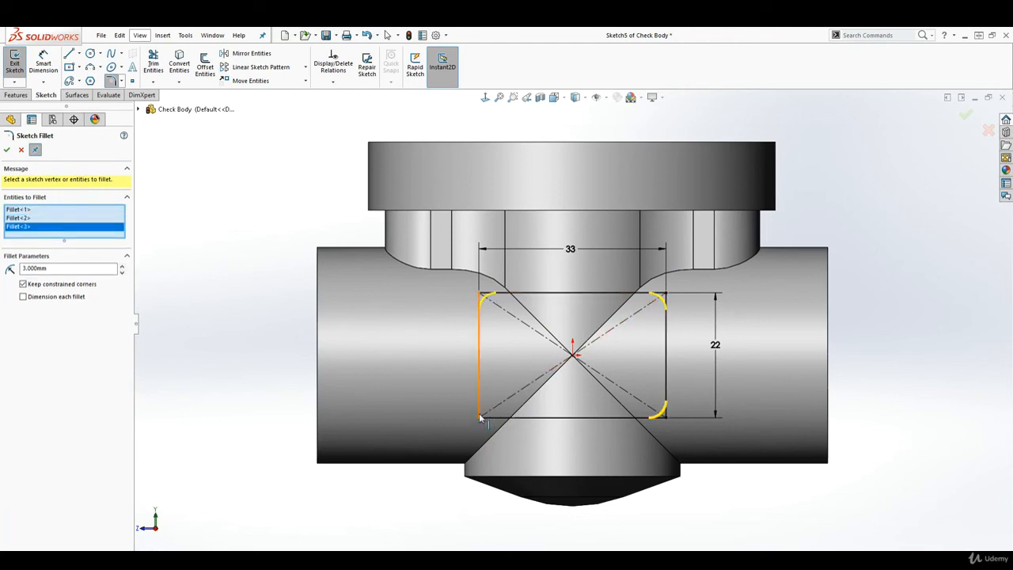
{"action": "left_click", "coordinate": [481, 419]}
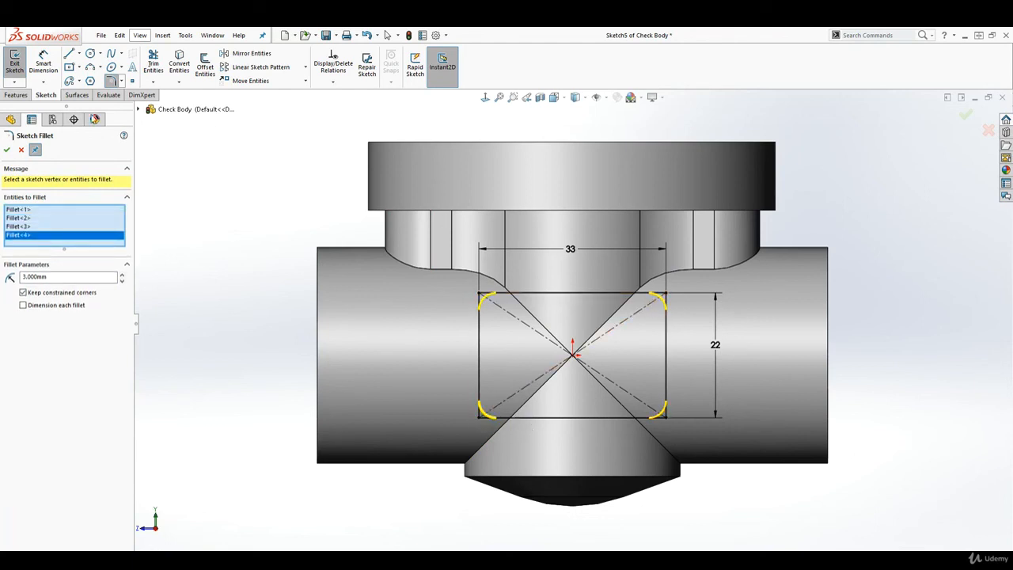
{"action": "left_click", "coordinate": [6, 150]}
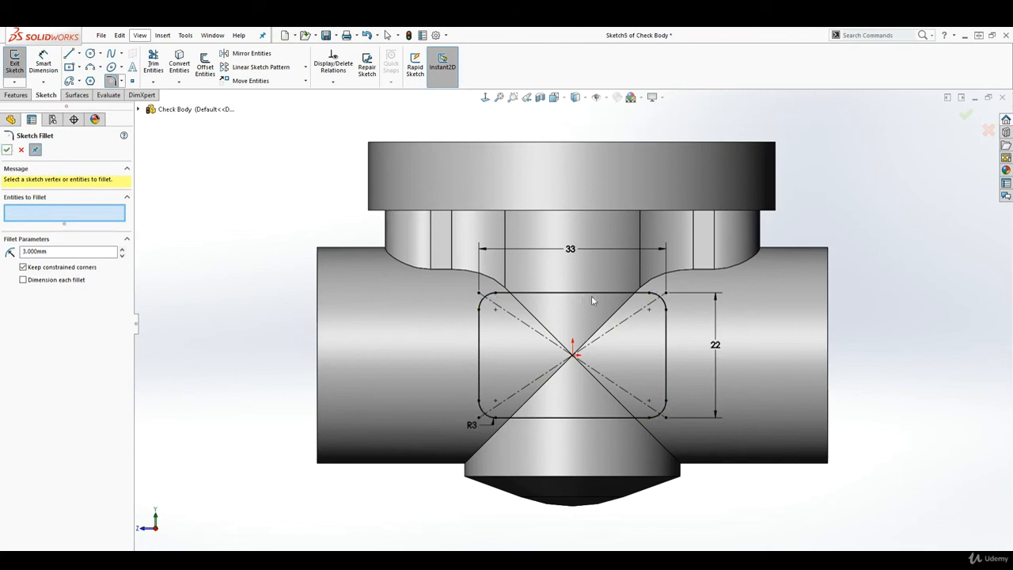
{"action": "left_click", "coordinate": [25, 95]}
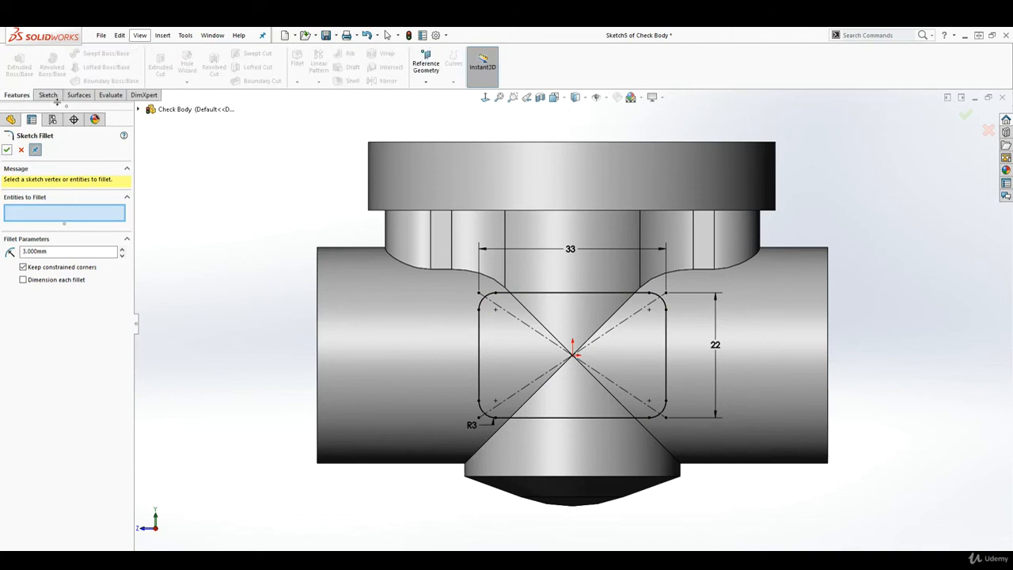
{"action": "left_click", "coordinate": [6, 150]}
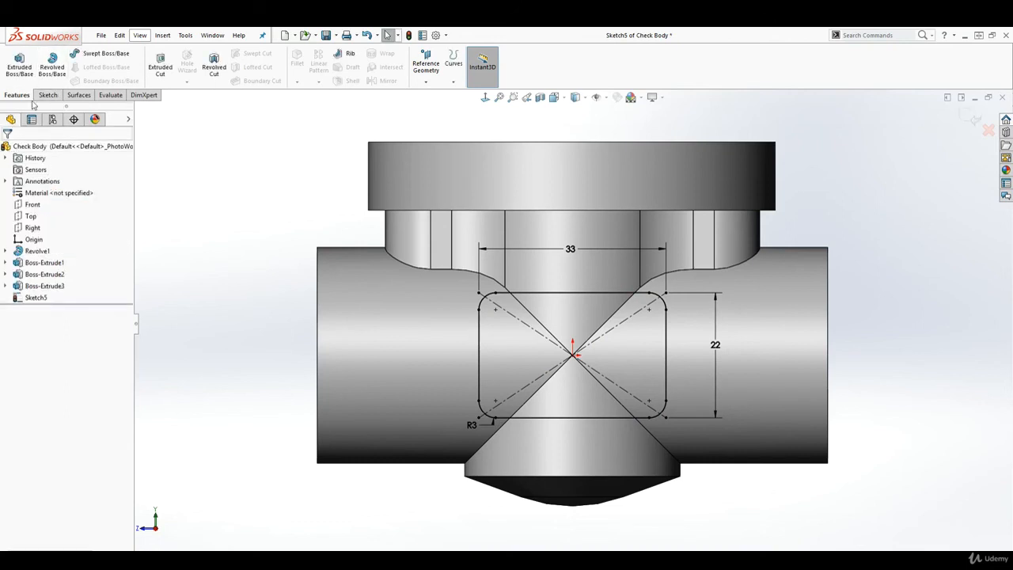
Extrude Sketch5's rounded rectangle Blind 19.5 mm as merged Boss-Extrude4
{"action": "left_click", "coordinate": [21, 63]}
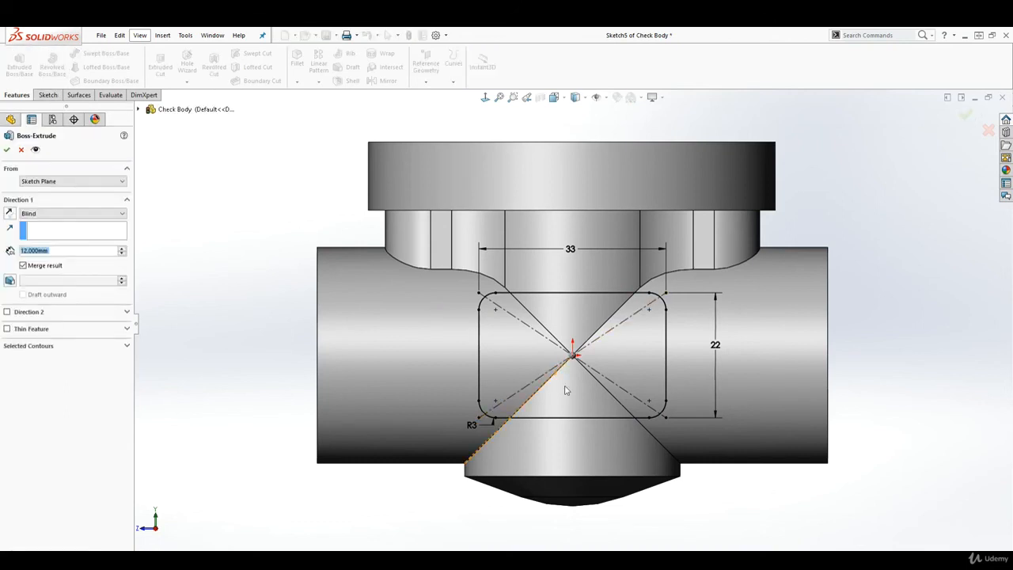
{"action": "middle_click_drag", "start_coordinate": [686, 525], "coordinate": [655, 546]}
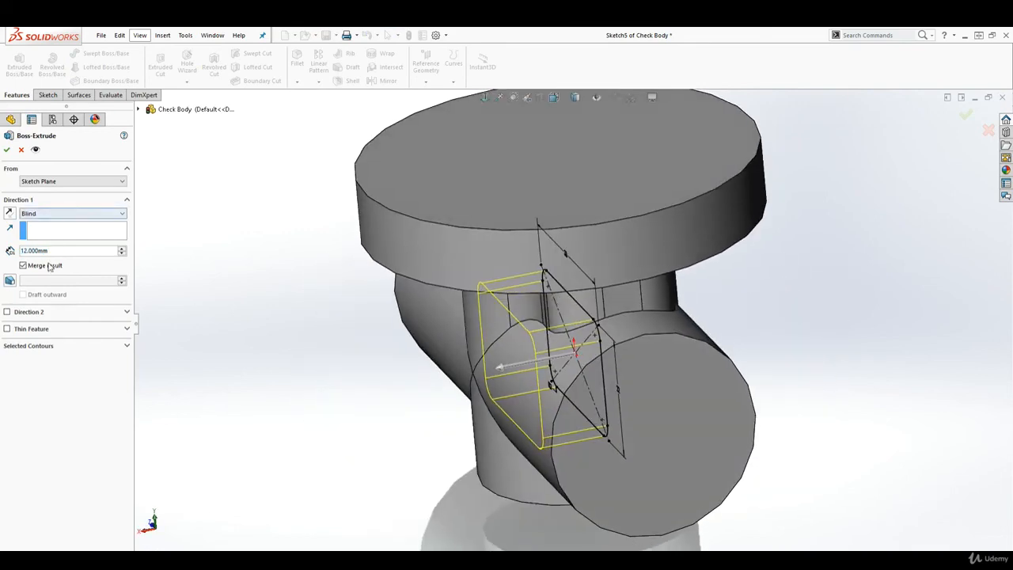
{"action": "left_click_drag", "start_coordinate": [55, 250], "coordinate": [7, 243]}
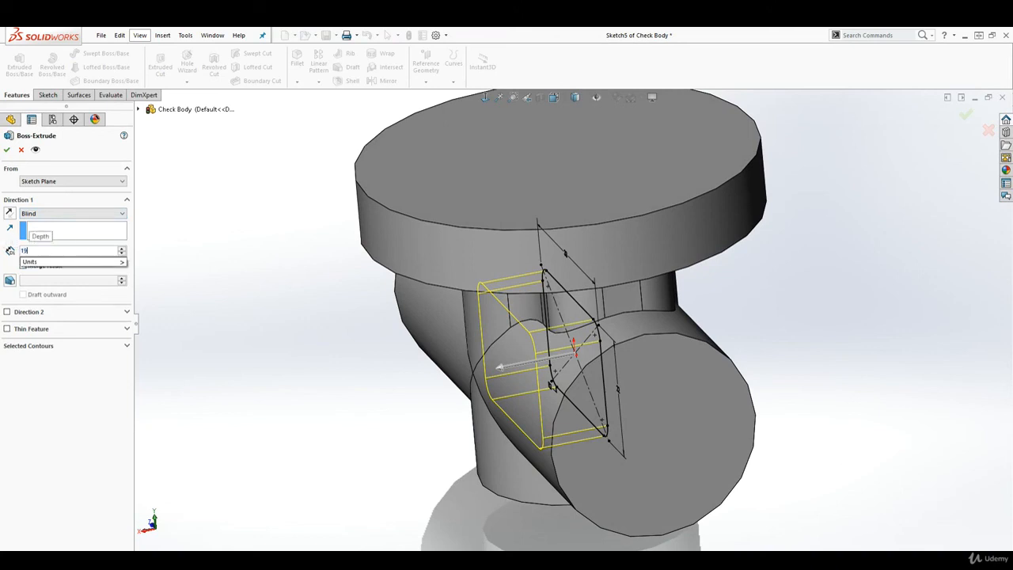
{"action": "type", "text": "19.5"}
{"action": "key", "text": "Return"}
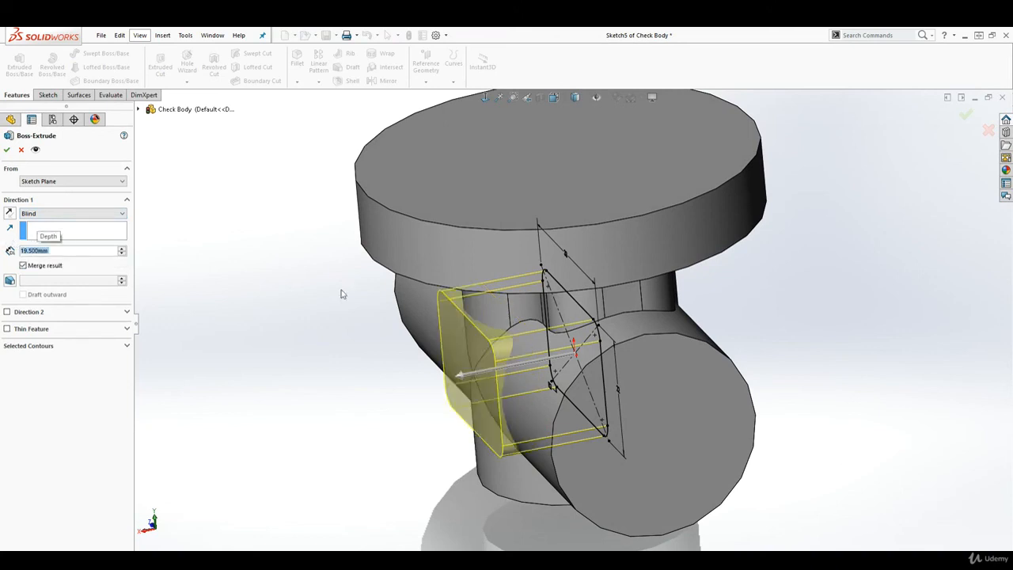
{"action": "middle_click_drag", "start_coordinate": [394, 397], "coordinate": [477, 478]}
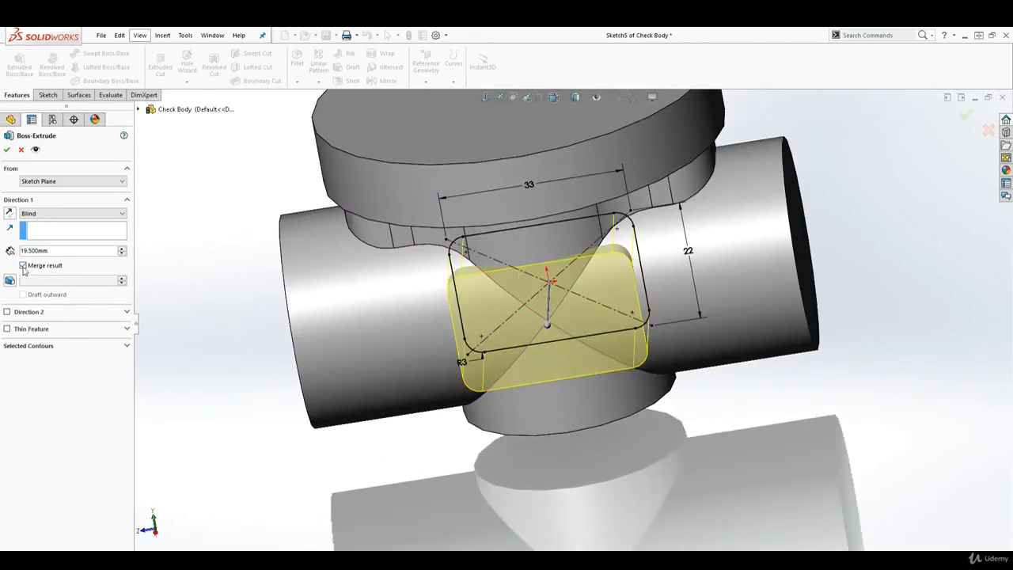
{"action": "left_click", "coordinate": [8, 149]}
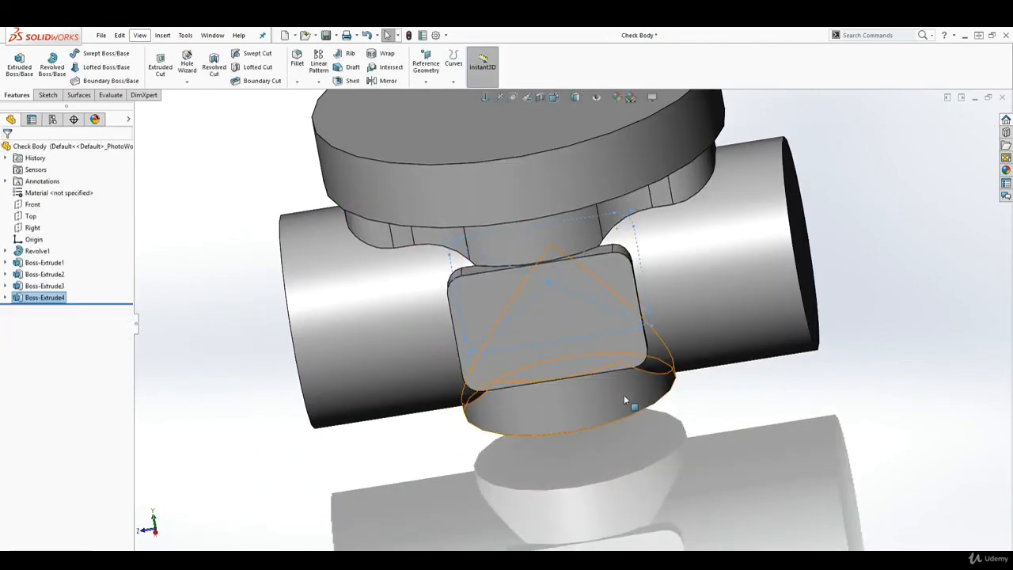
{"action": "middle_click_drag", "start_coordinate": [624, 394], "coordinate": [792, 417]}
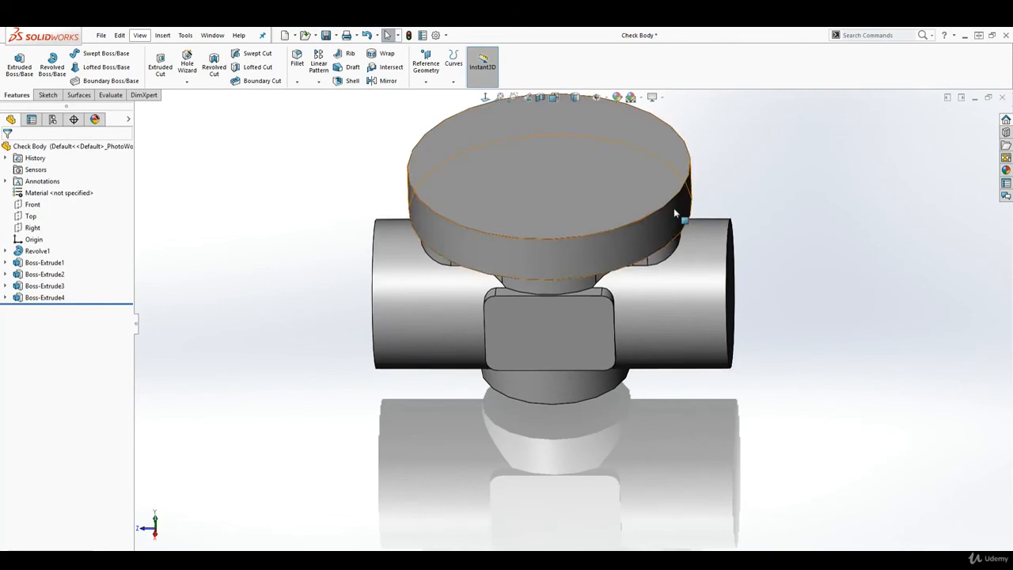
{"action": "scroll", "coordinate": [680, 190], "scroll_direction": "down", "scroll_amount": 2}
{"action": "scroll", "coordinate": [683, 183], "scroll_direction": "up", "scroll_amount": 2}
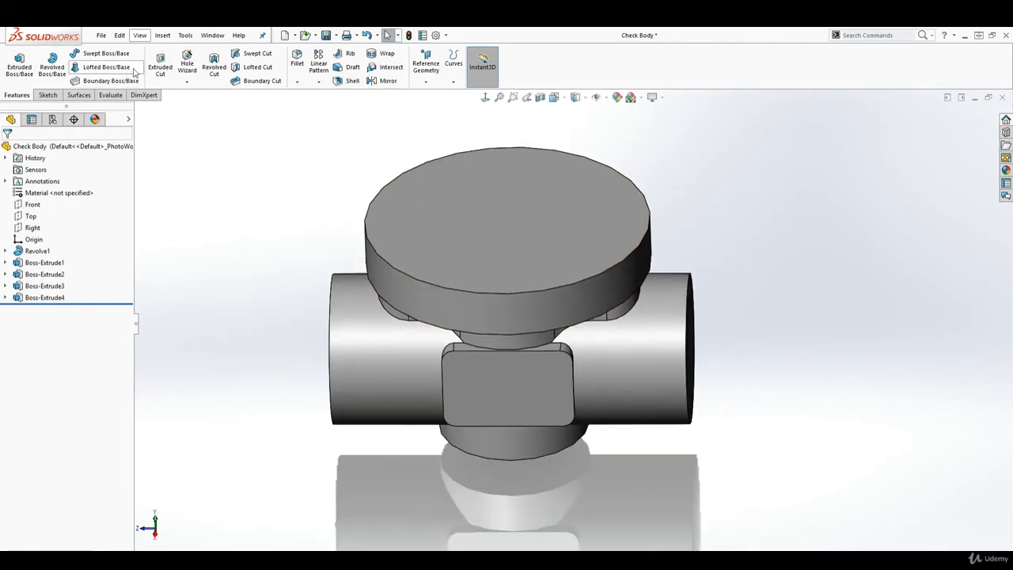